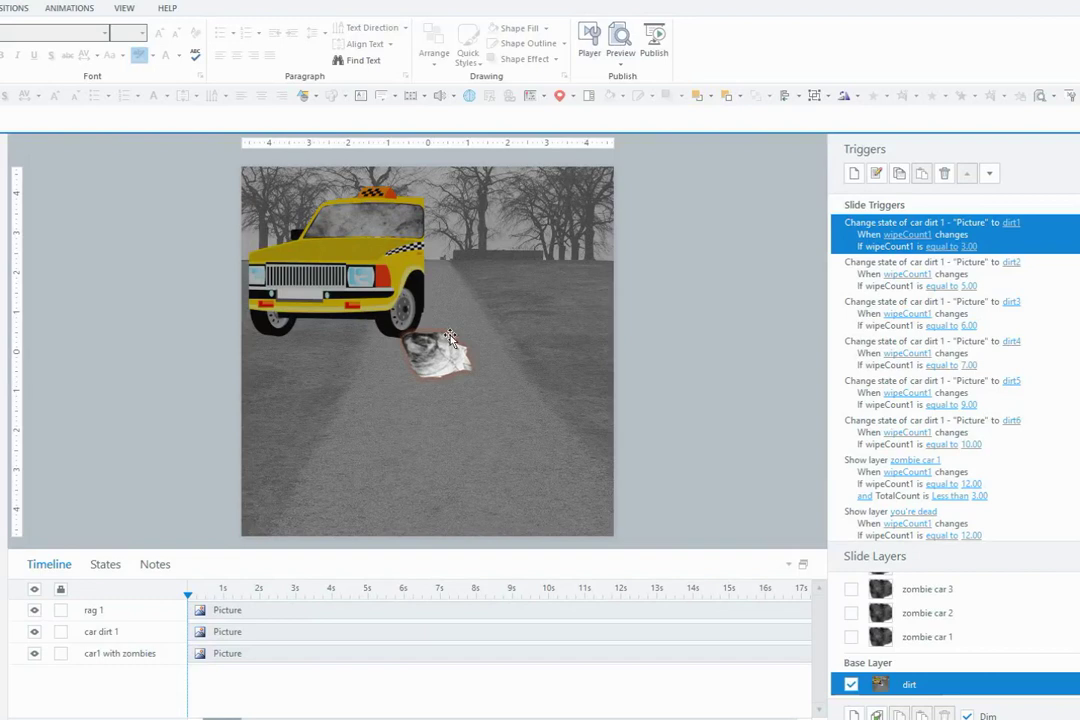
- Inspect the taxi, windshield dirt and rag pictures on the slide by selecting each one in turn
{"action": "left_click", "coordinate": [368, 312]}
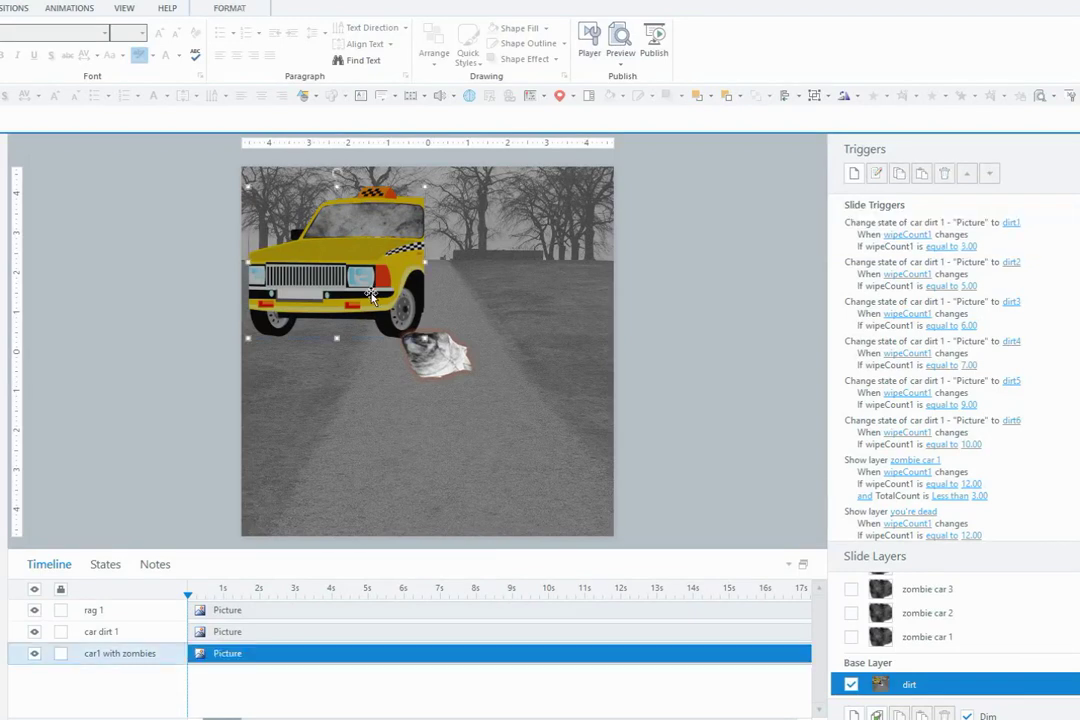
{"action": "left_click", "coordinate": [372, 228]}
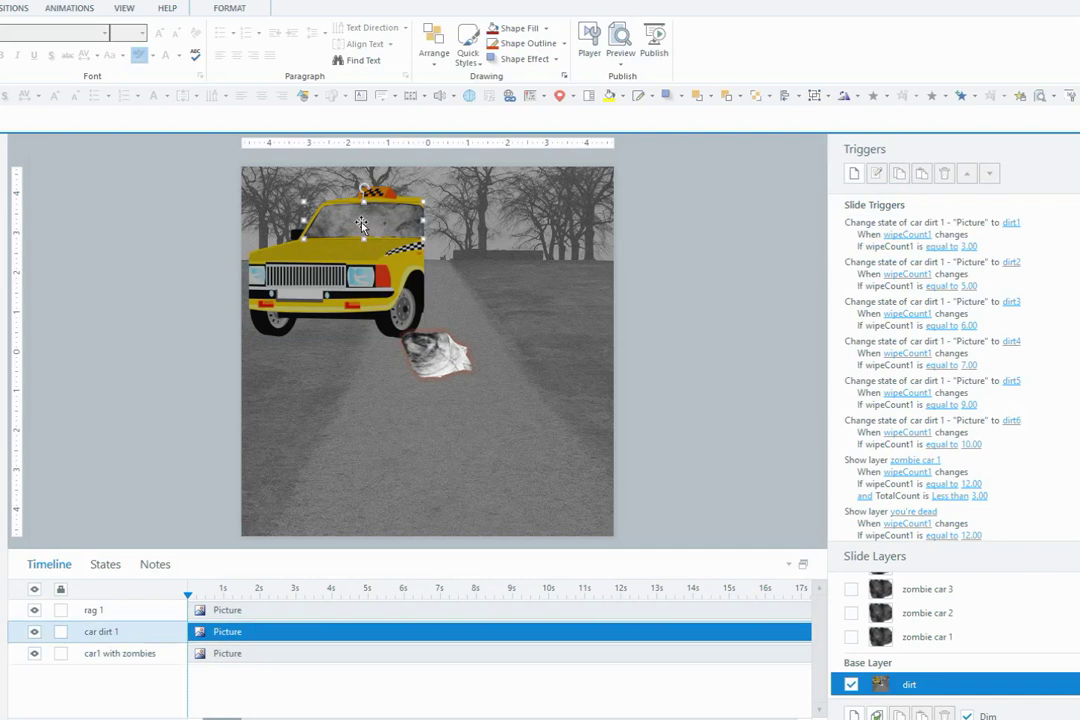
{"action": "left_click", "coordinate": [420, 365]}
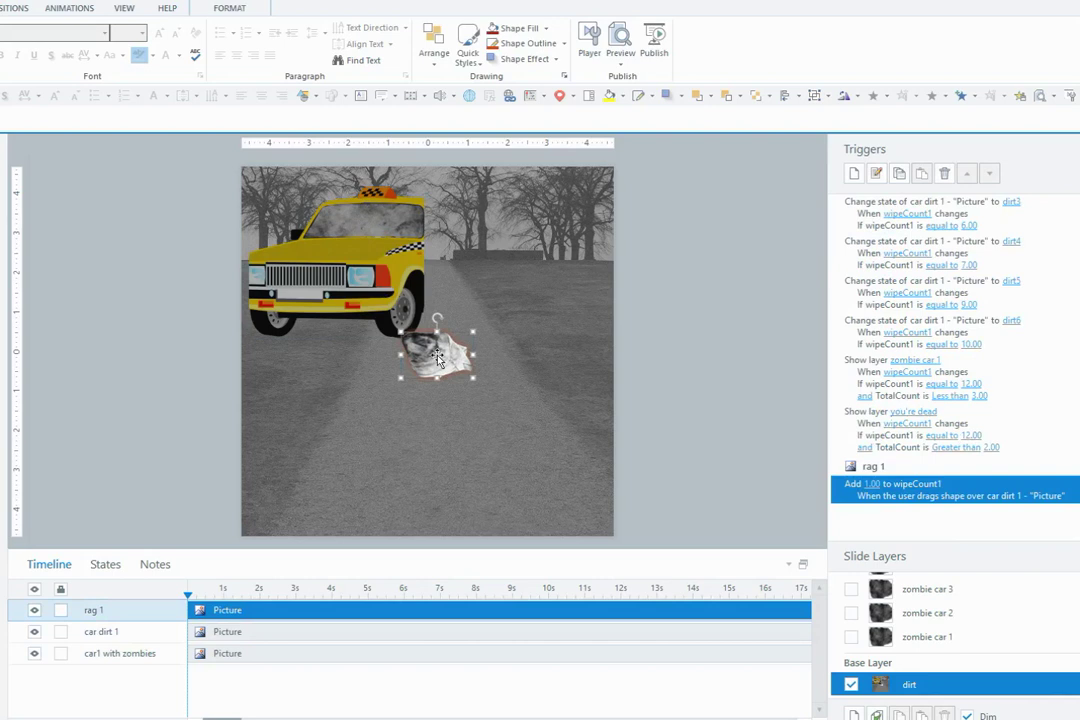
- Move the car dirt 1 picture off the windshield, undo that move, and view its states
{"action": "left_click", "coordinate": [361, 225]}
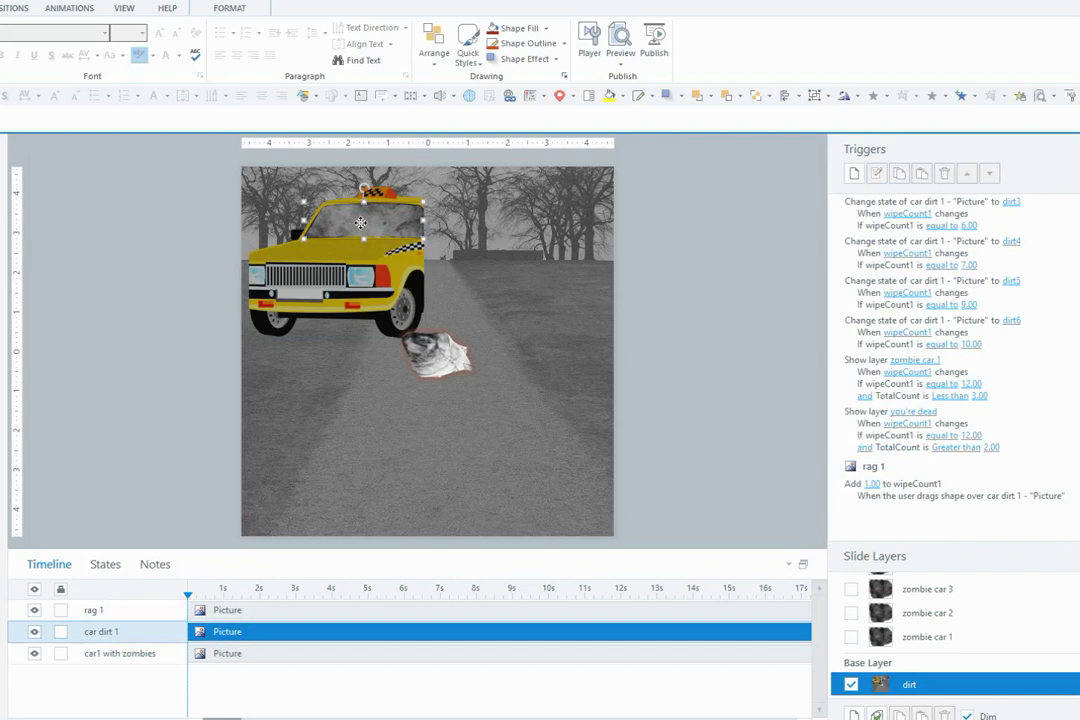
{"action": "left_click_drag", "start_coordinate": [361, 225], "coordinate": [398, 261]}
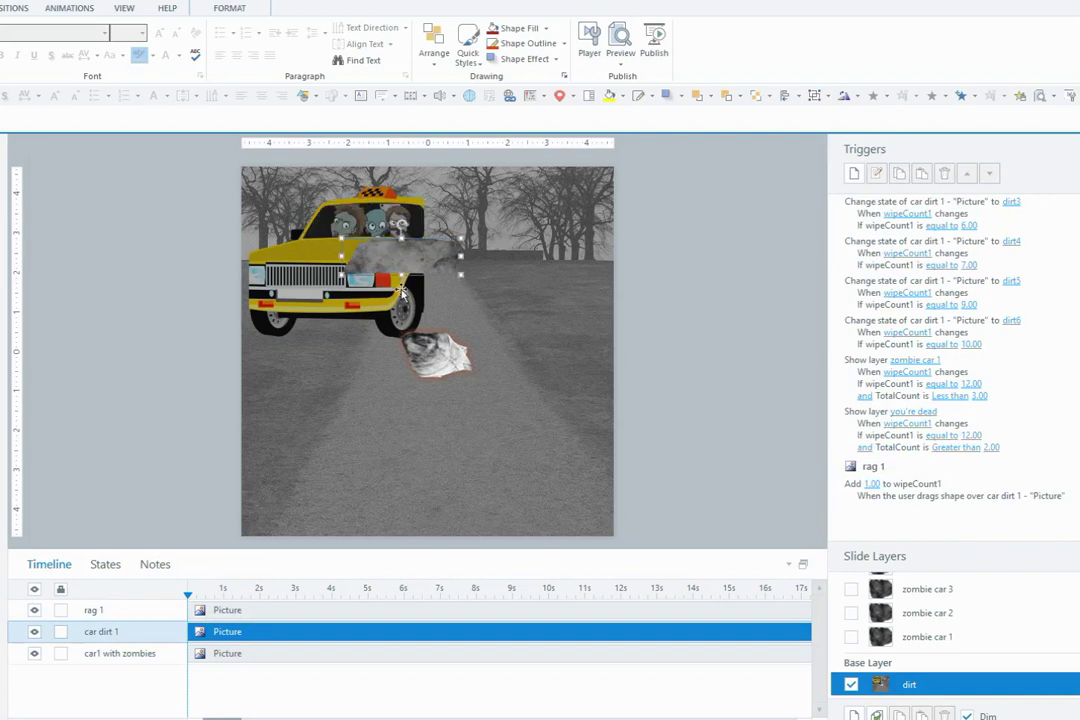
{"action": "key", "text": "ctrl+z"}
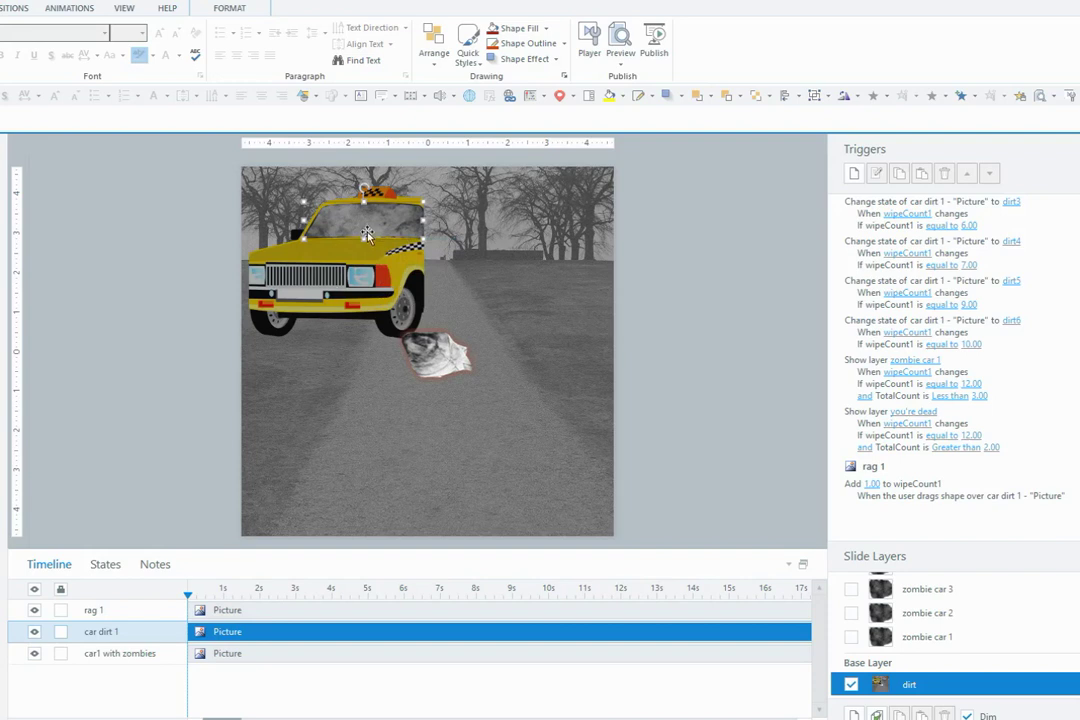
{"action": "left_click", "coordinate": [108, 565]}
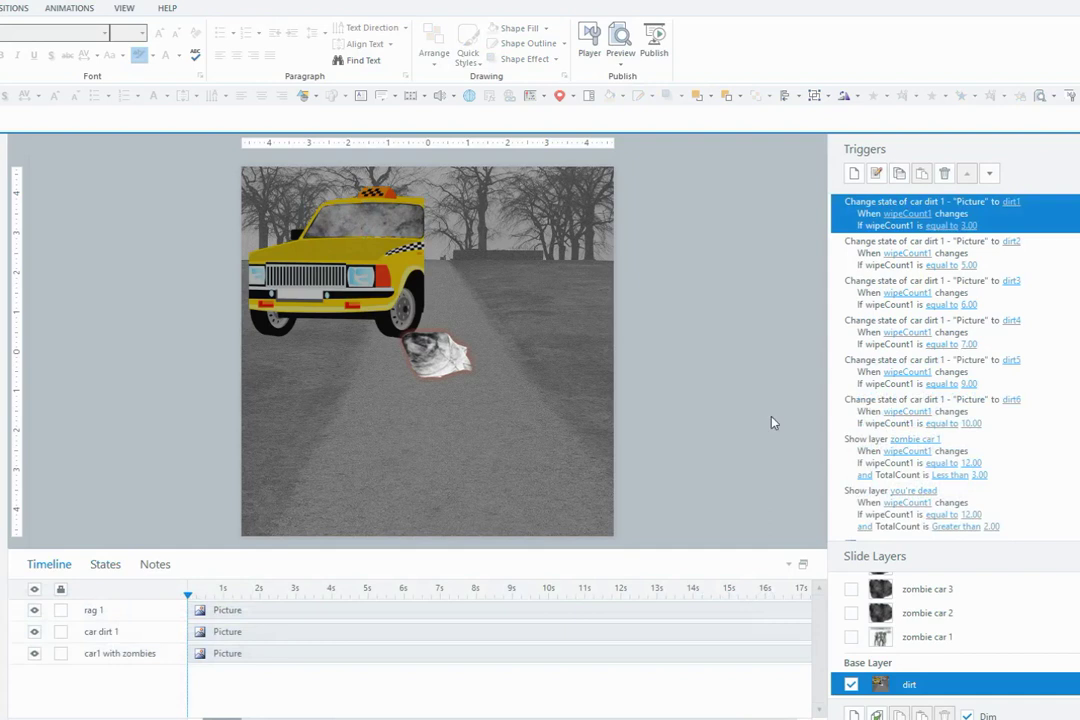
- Review the rag 1 trigger that adds to wipeCount1 when the rag is dragged over the dirt, including its hover-over object
{"action": "left_click", "coordinate": [435, 352]}
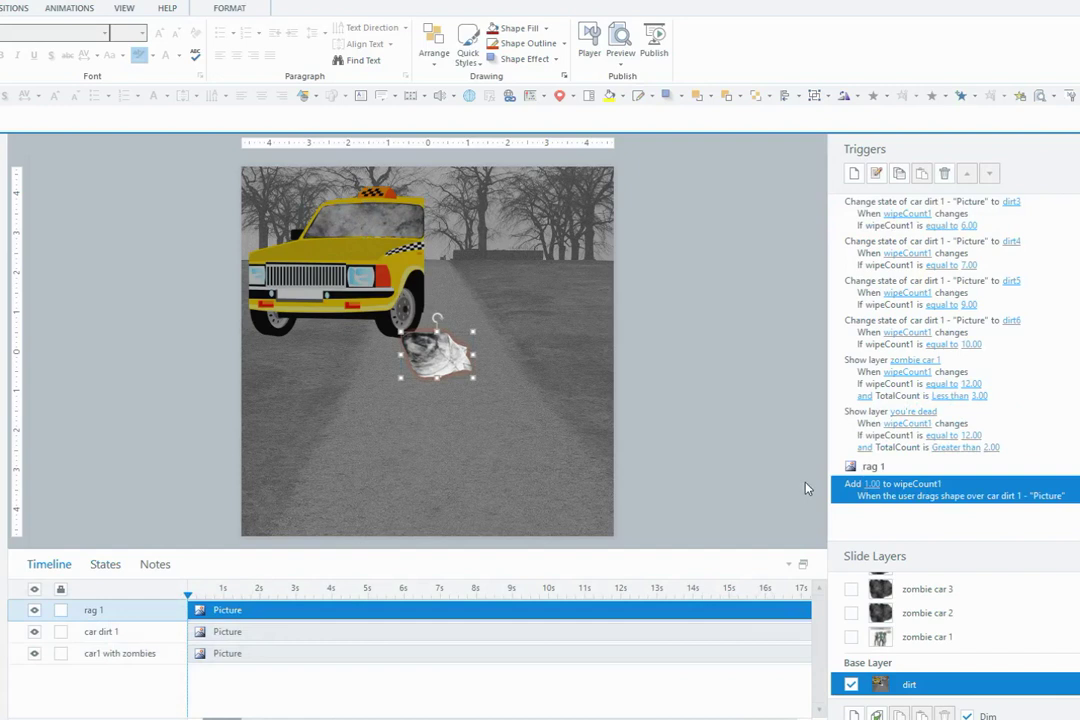
{"action": "double_click", "coordinate": [943, 490]}
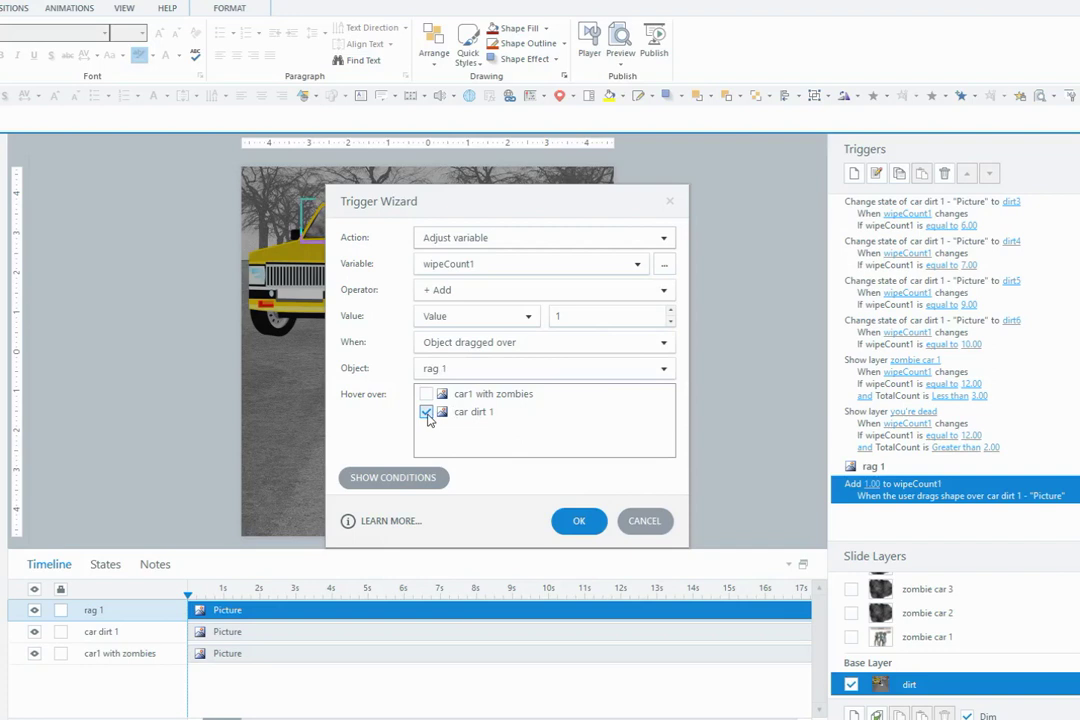
{"action": "left_click", "coordinate": [574, 521]}
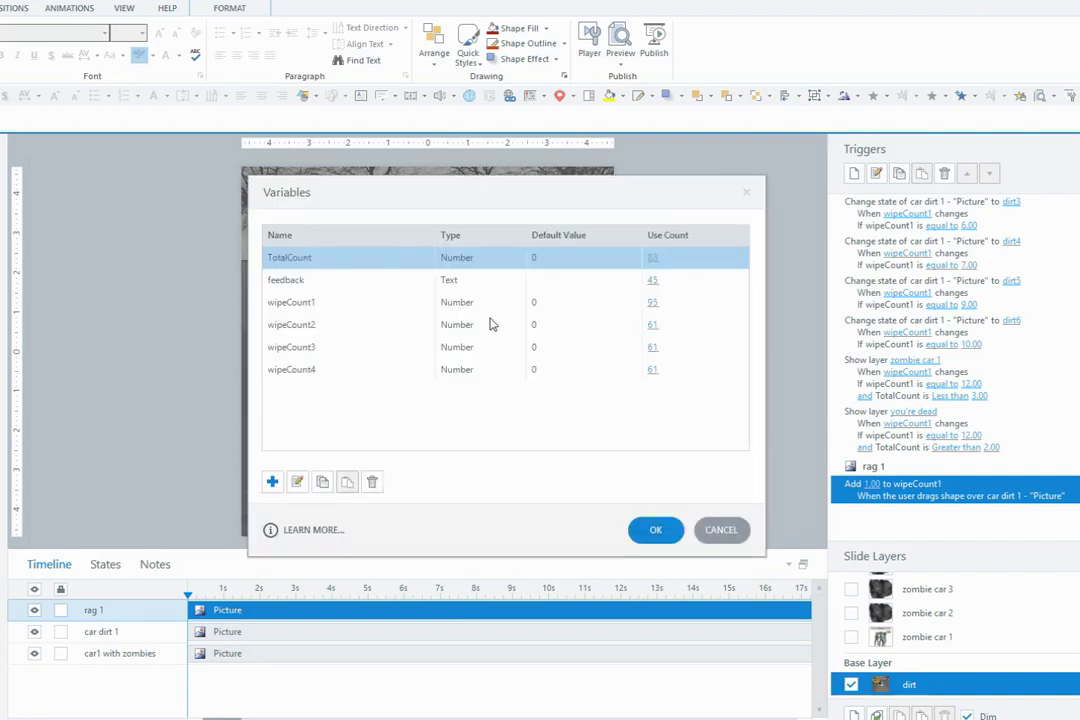
- Look through the wipeCount1 to wipeCount4 variables in the project's variable list, then close the list
{"action": "left_click", "coordinate": [290, 303]}
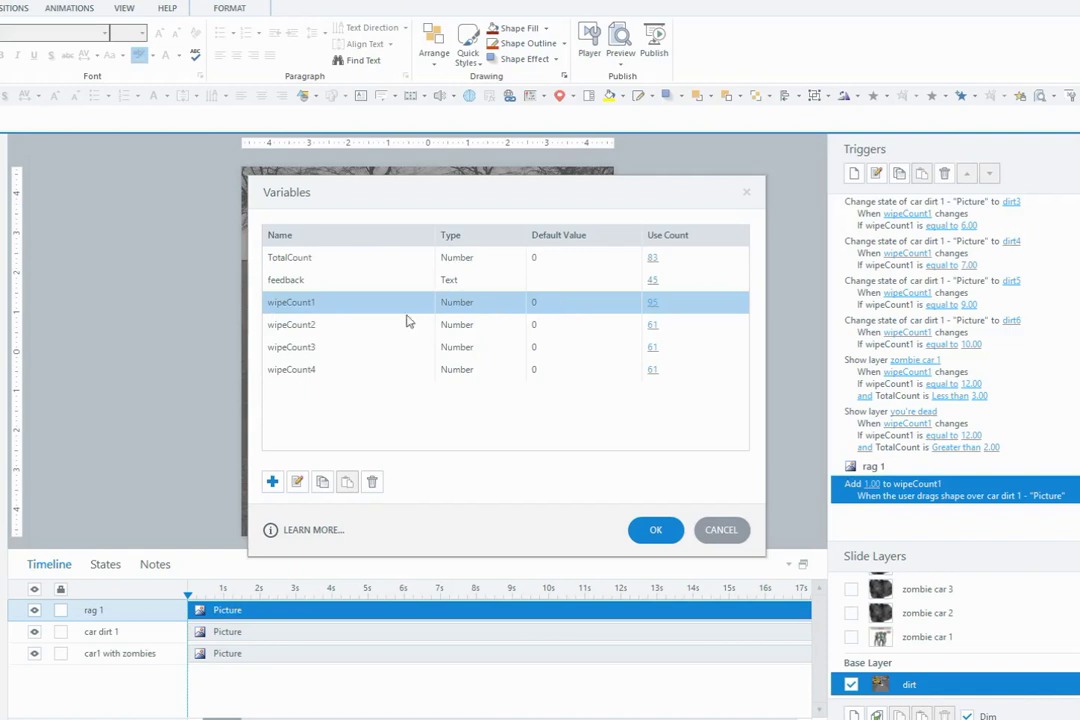
{"action": "left_click", "coordinate": [306, 324]}
{"action": "left_click", "coordinate": [318, 347]}
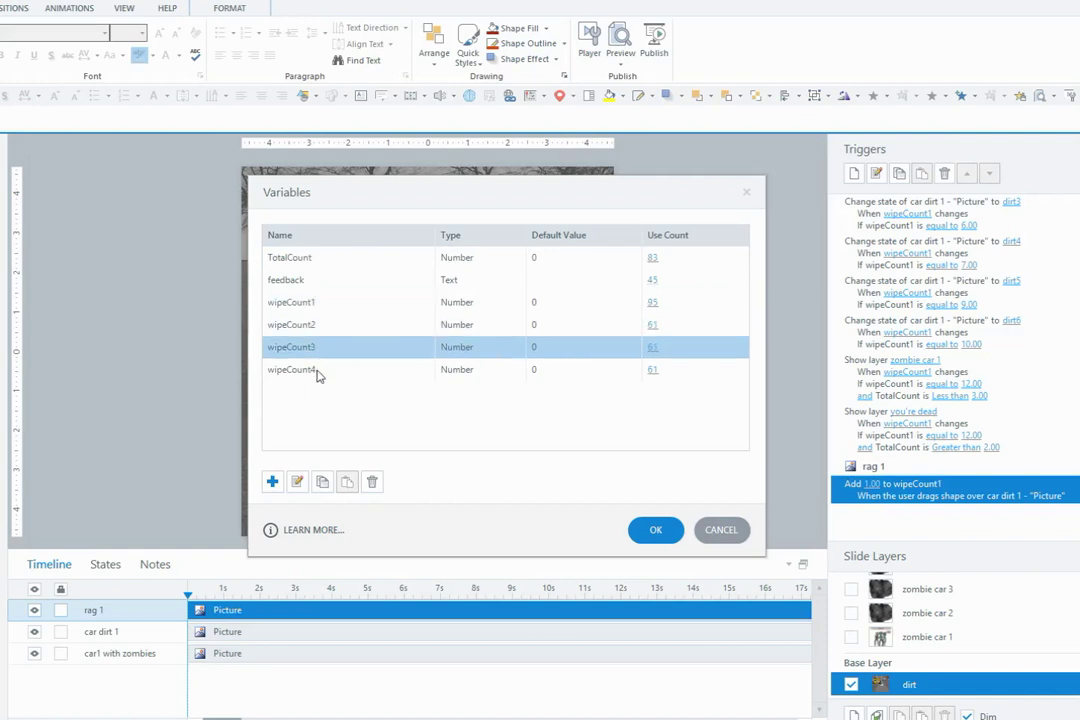
{"action": "left_click", "coordinate": [316, 372]}
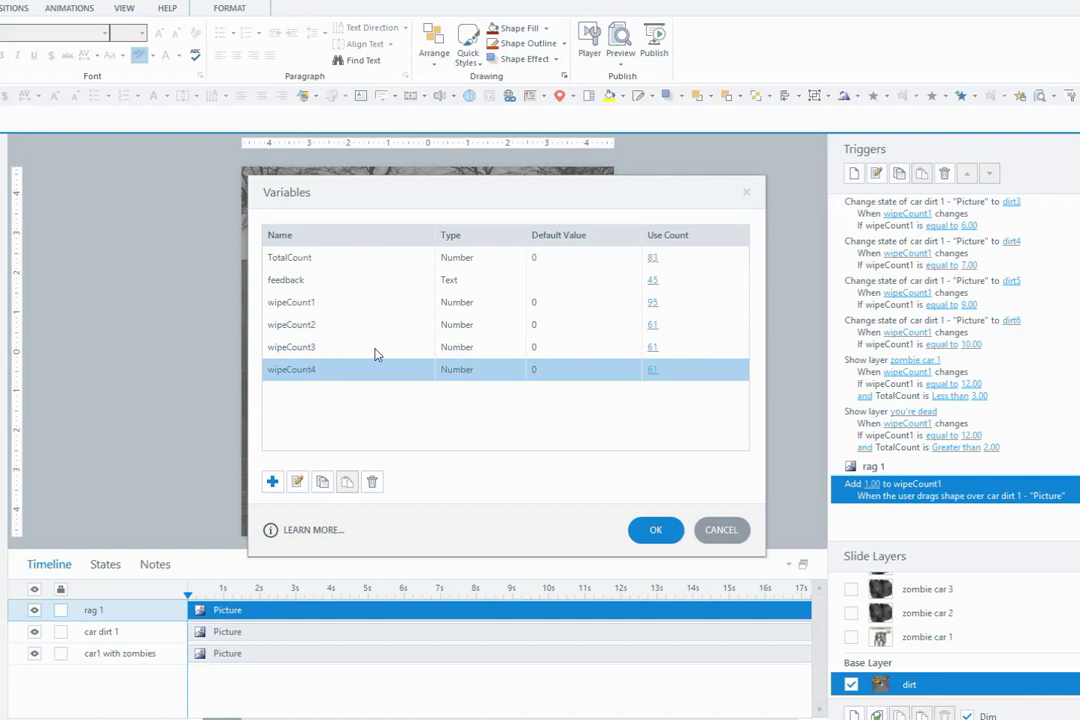
{"action": "left_click", "coordinate": [364, 305]}
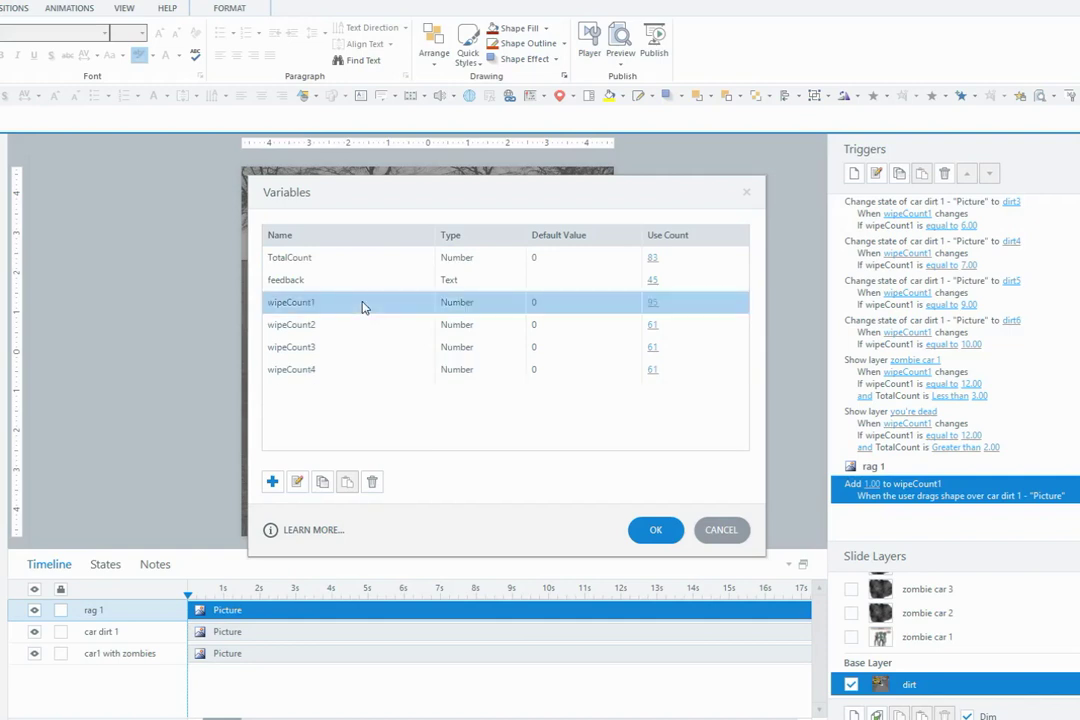
{"action": "left_click", "coordinate": [650, 528]}
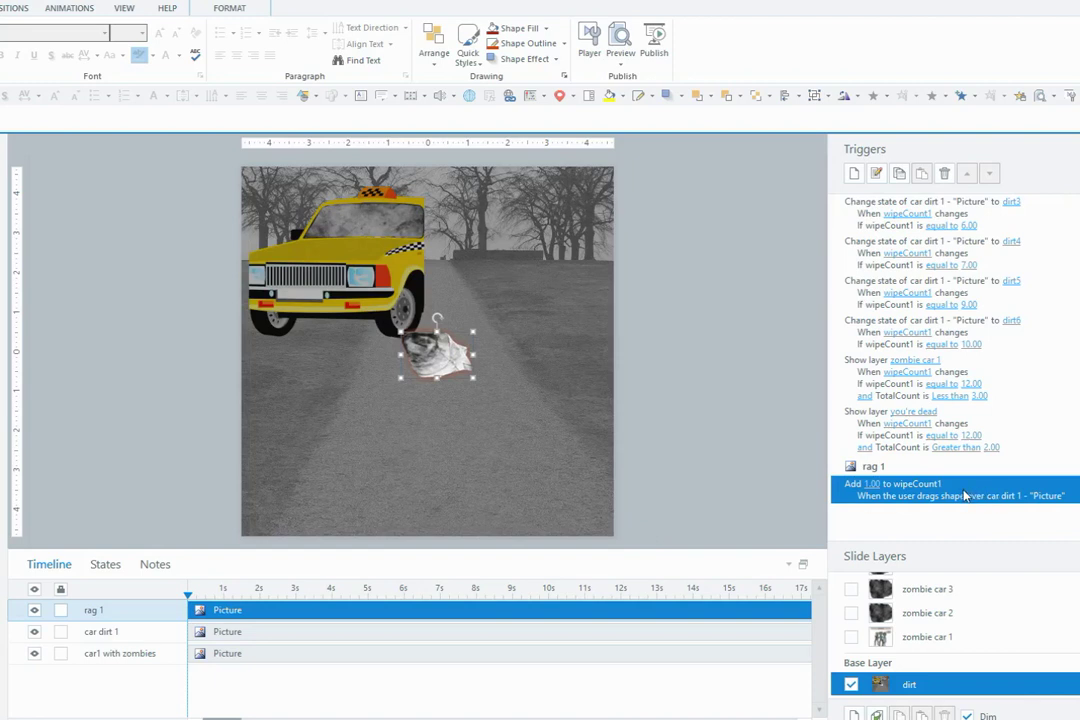
- Review the slide trigger that changes car dirt 1 to dirt1, including the available target states and its wipeCount1 condition
{"action": "scroll", "coordinate": [965, 495], "scroll_direction": "up", "scroll_amount": 3}
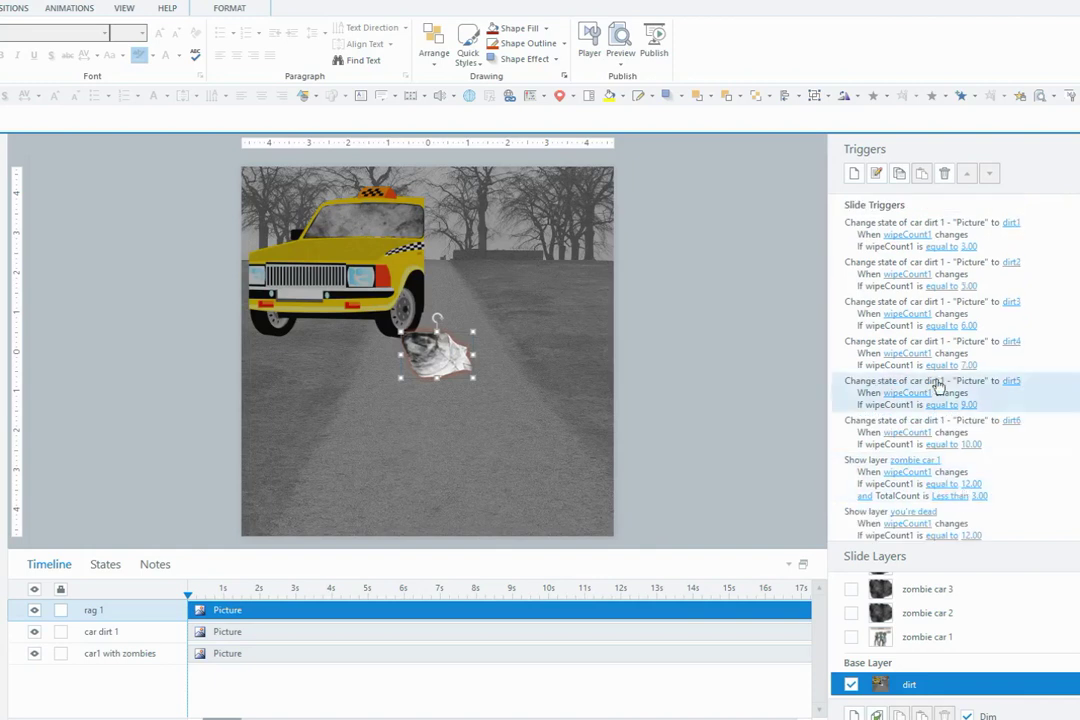
{"action": "left_click", "coordinate": [866, 234]}
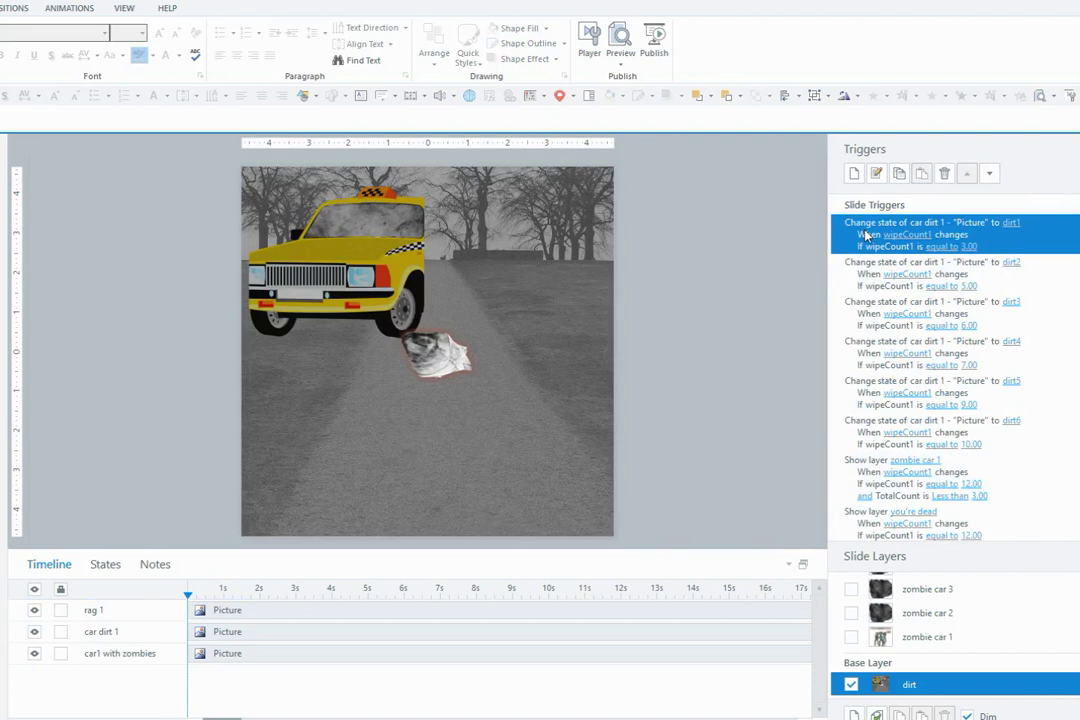
{"action": "double_click", "coordinate": [866, 234]}
{"action": "left_click_drag", "start_coordinate": [605, 202], "coordinate": [623, 179]}
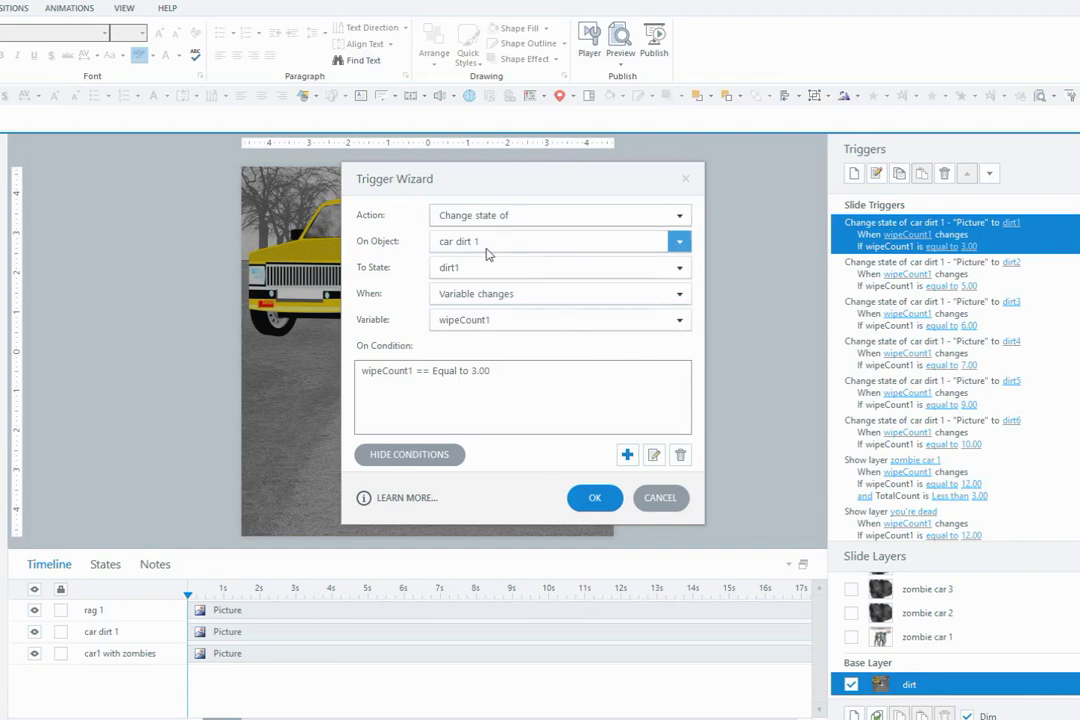
{"action": "left_click", "coordinate": [679, 271]}
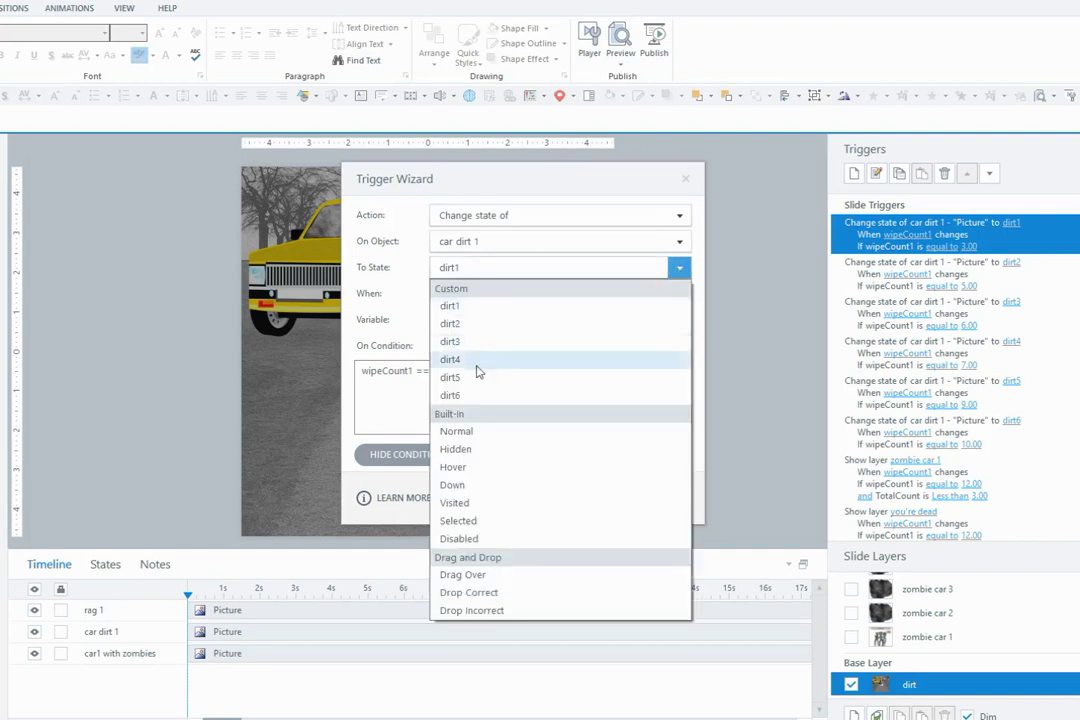
{"action": "left_click", "coordinate": [679, 267]}
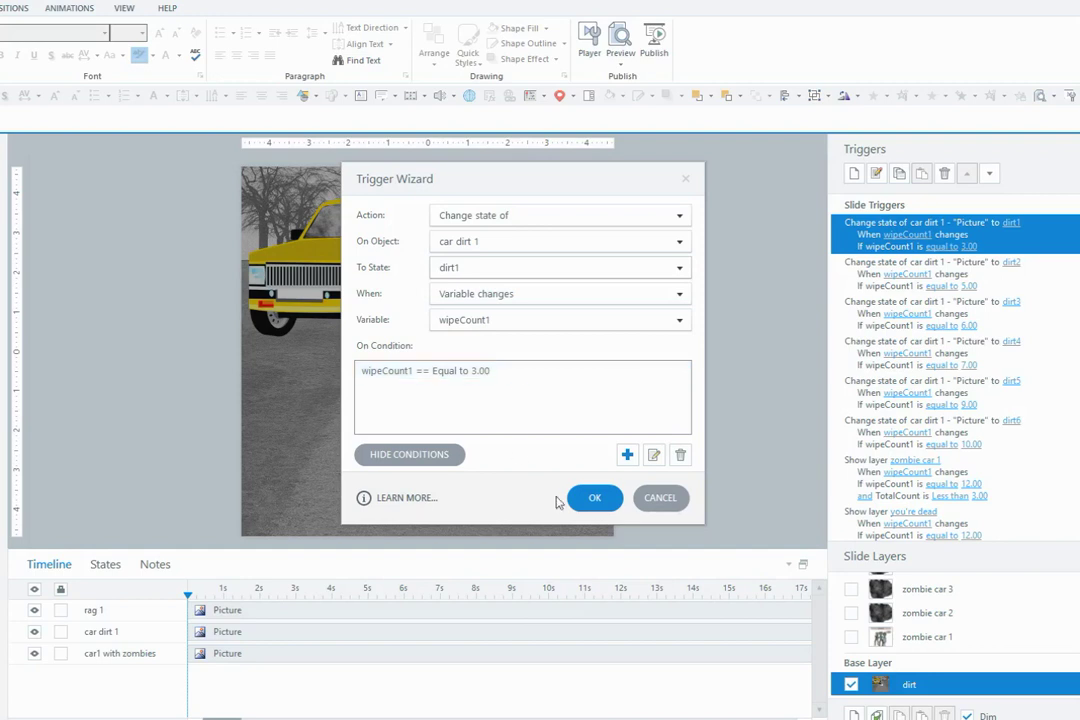
{"action": "left_click", "coordinate": [595, 497]}
- Review the slide trigger that changes car dirt 1 to the dirt2 state and close it
{"action": "left_click", "coordinate": [848, 283]}
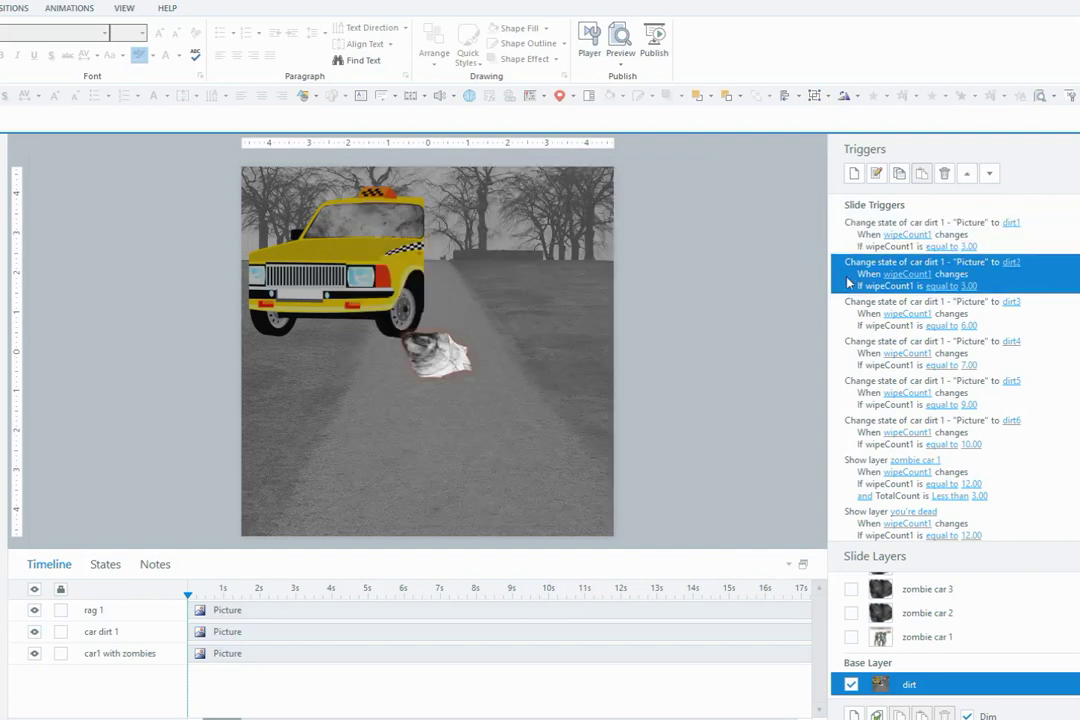
{"action": "double_click", "coordinate": [848, 283]}
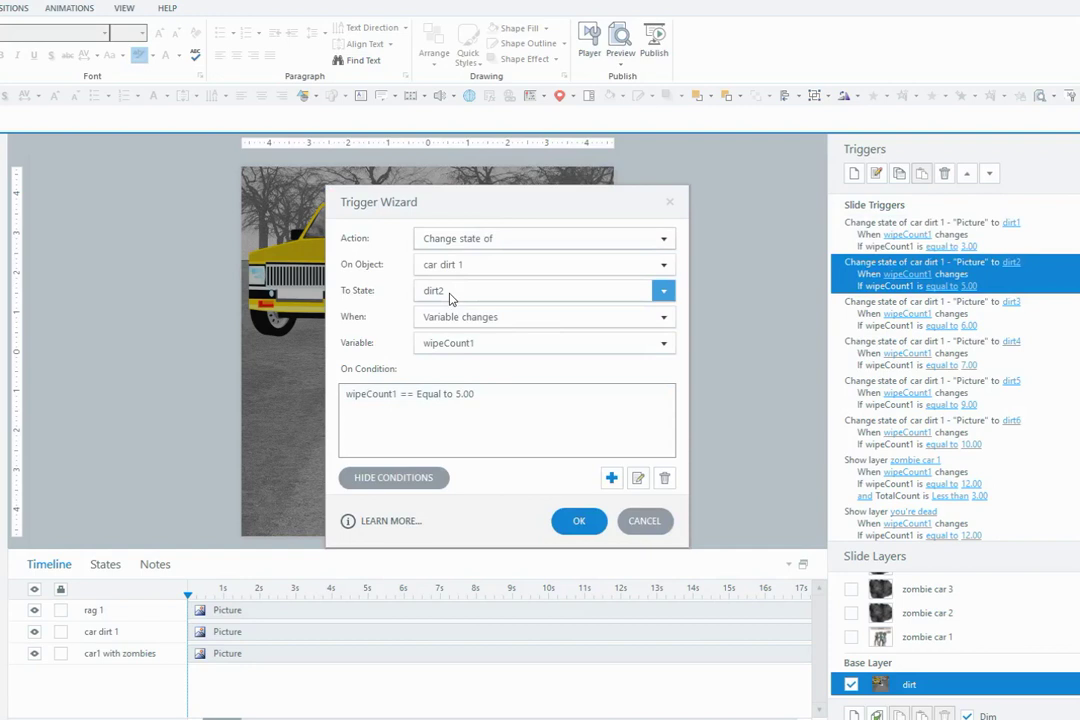
{"action": "left_click", "coordinate": [572, 519]}
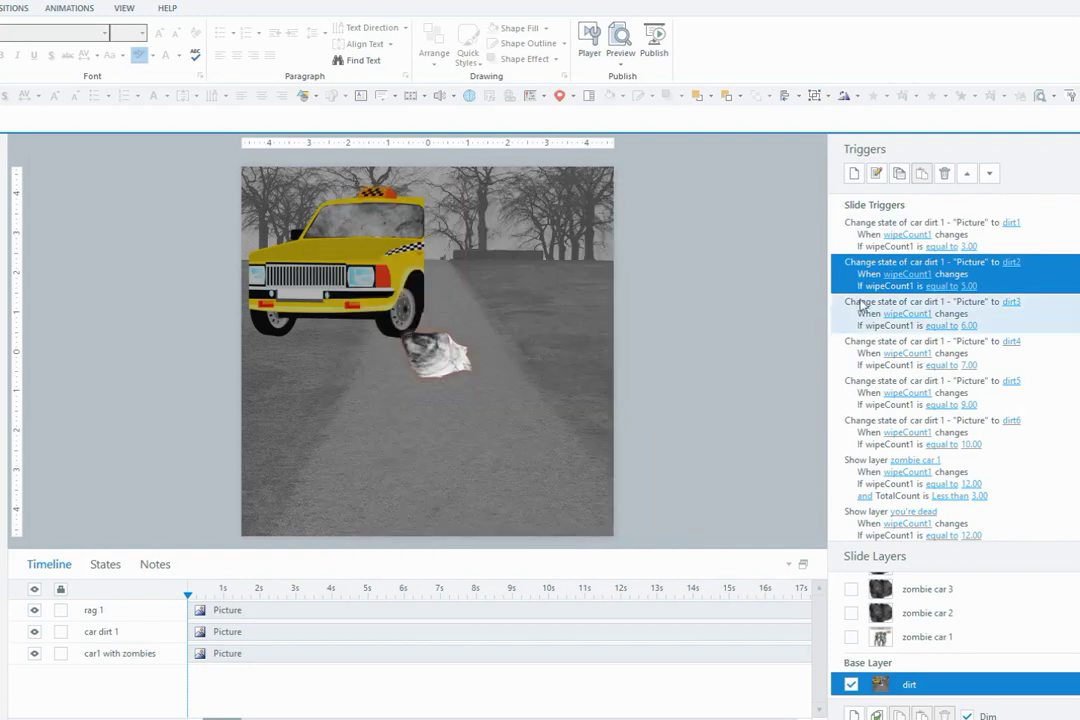
- Review the slide trigger that changes car dirt 1 to the dirt6 state and close it
{"action": "left_click", "coordinate": [852, 433]}
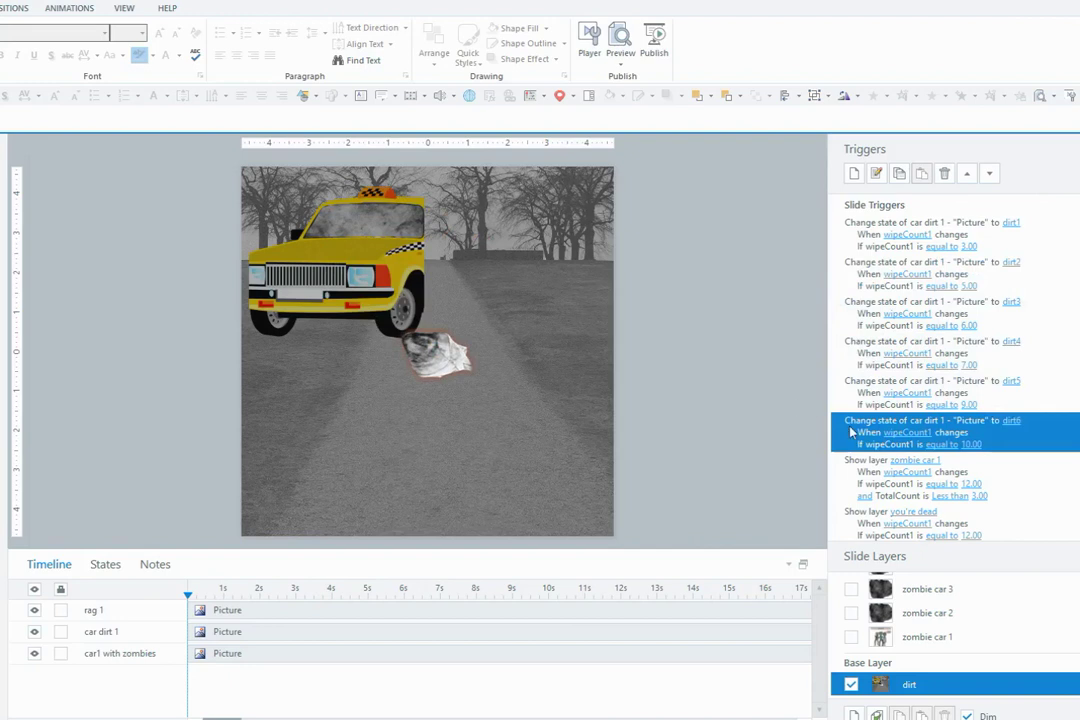
{"action": "double_click", "coordinate": [852, 430]}
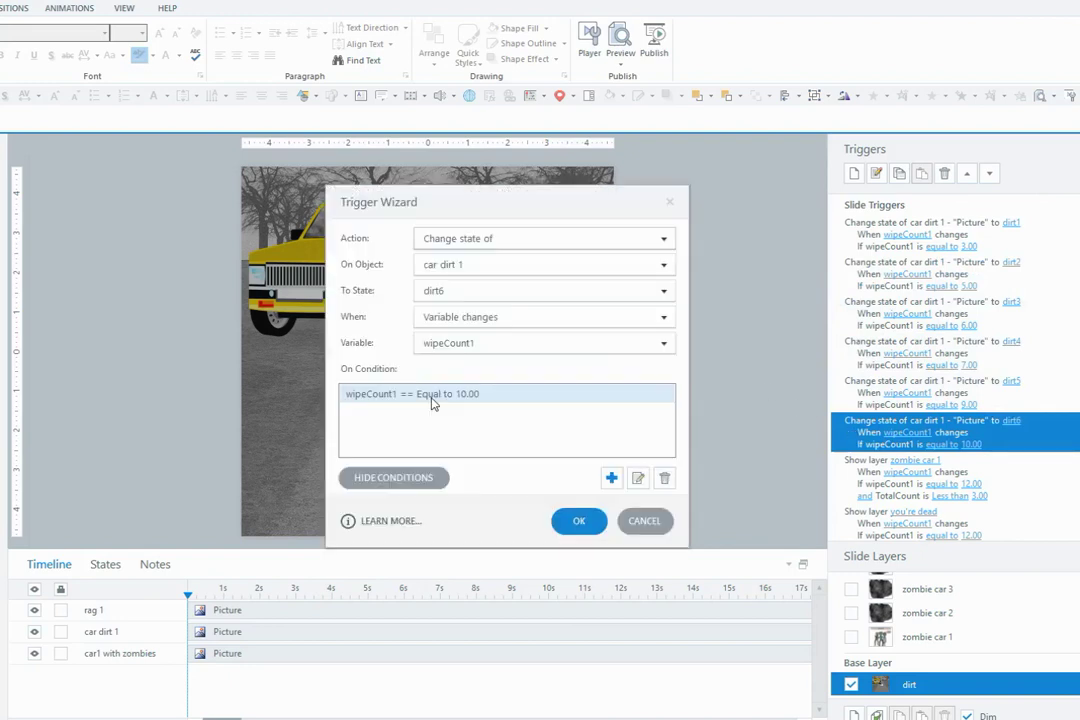
{"action": "left_click", "coordinate": [562, 524]}
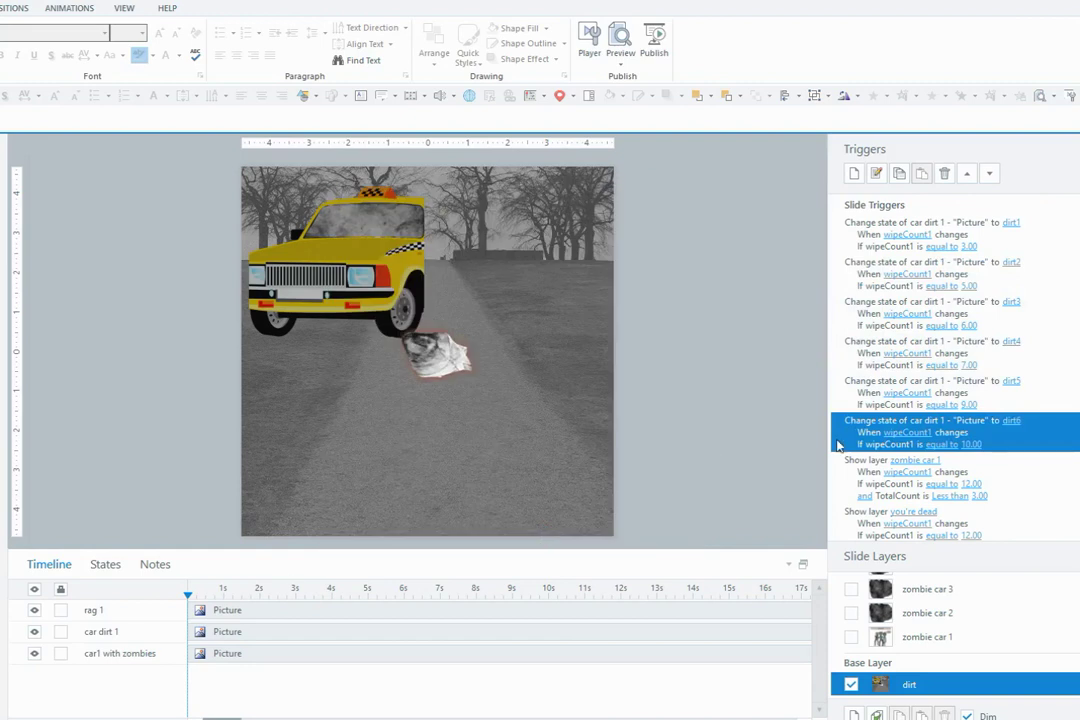
- Examine the conditions of the triggers that show the zombie car 1 and you're dead layers
{"action": "scroll", "coordinate": [955, 400], "scroll_direction": "down", "scroll_amount": 1}
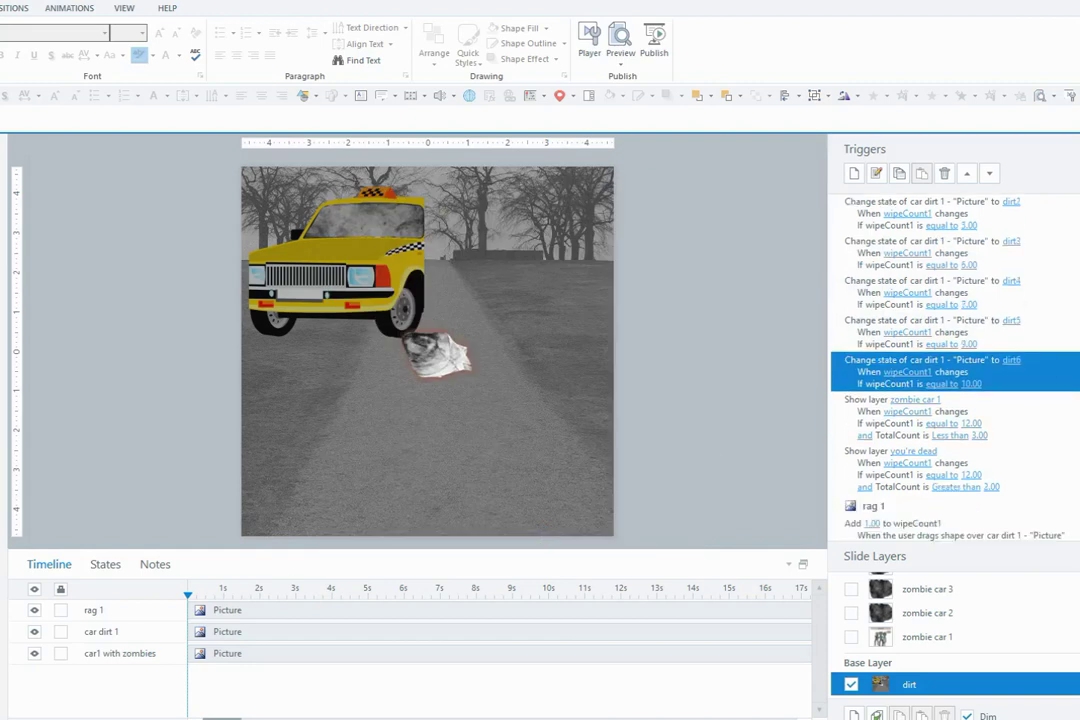
{"action": "left_click", "coordinate": [855, 424]}
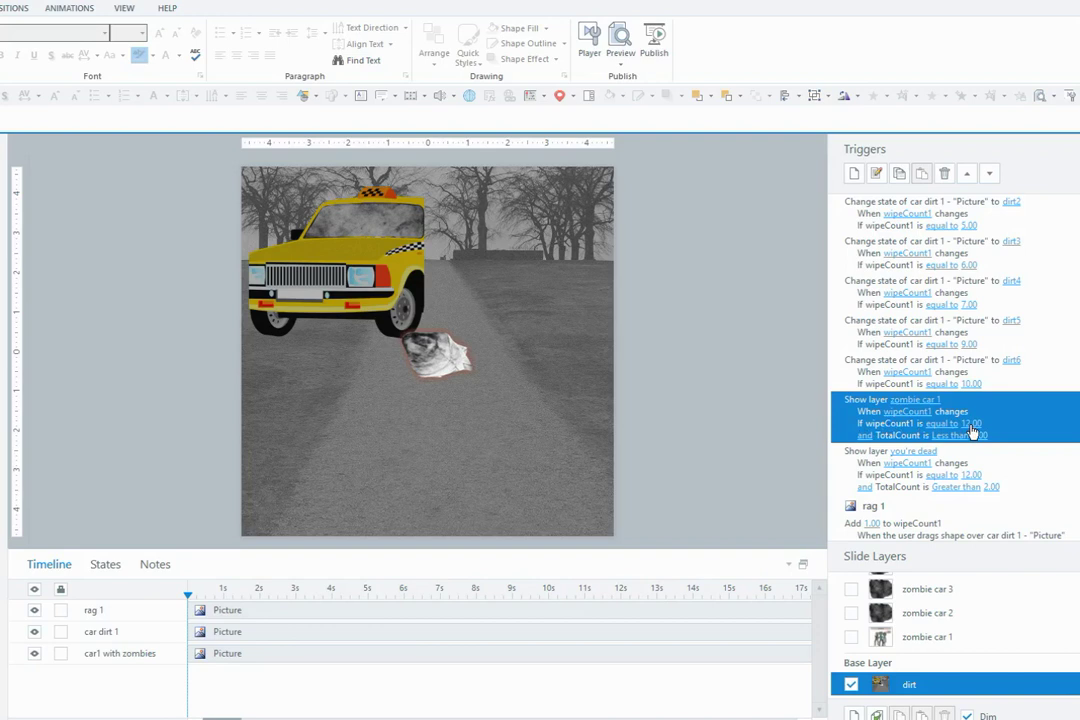
{"action": "left_click", "coordinate": [860, 452]}
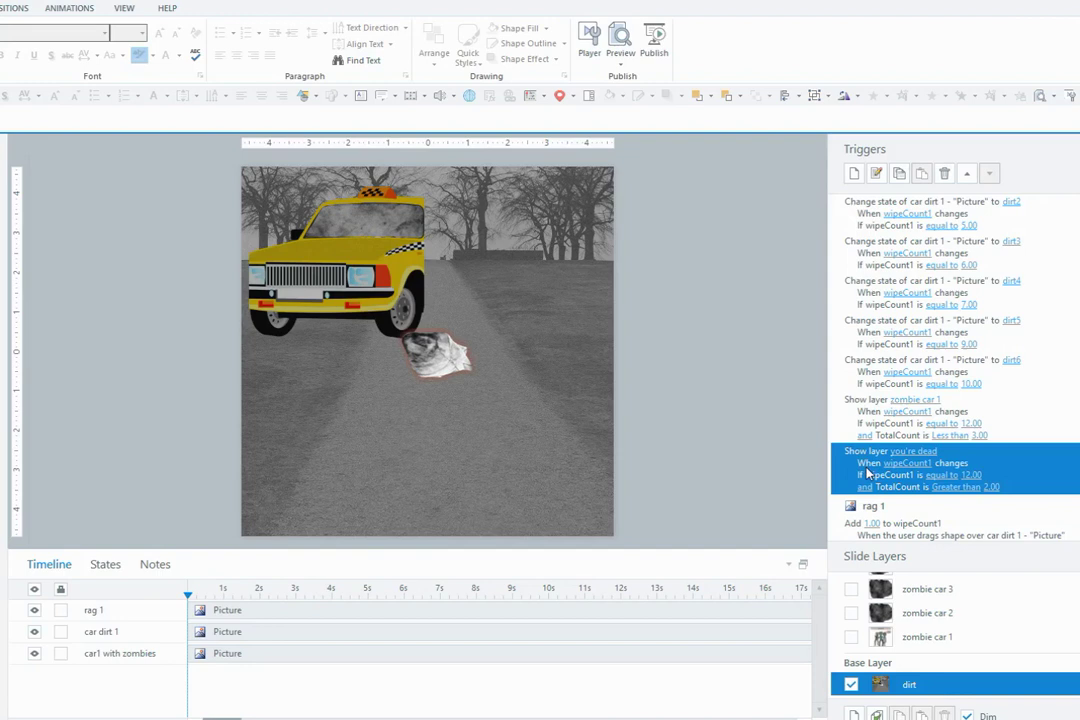
- Preview the current slide, then switch to the hotspots version of the slide
{"action": "left_click", "coordinate": [620, 58]}
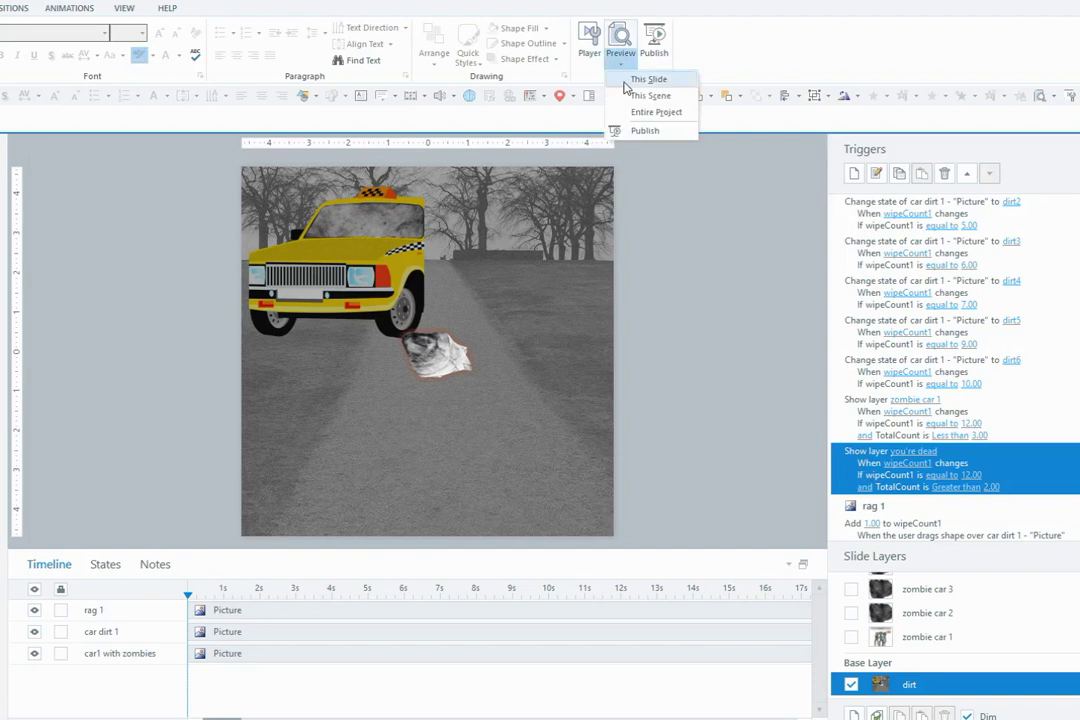
{"action": "left_click", "coordinate": [112, 640]}
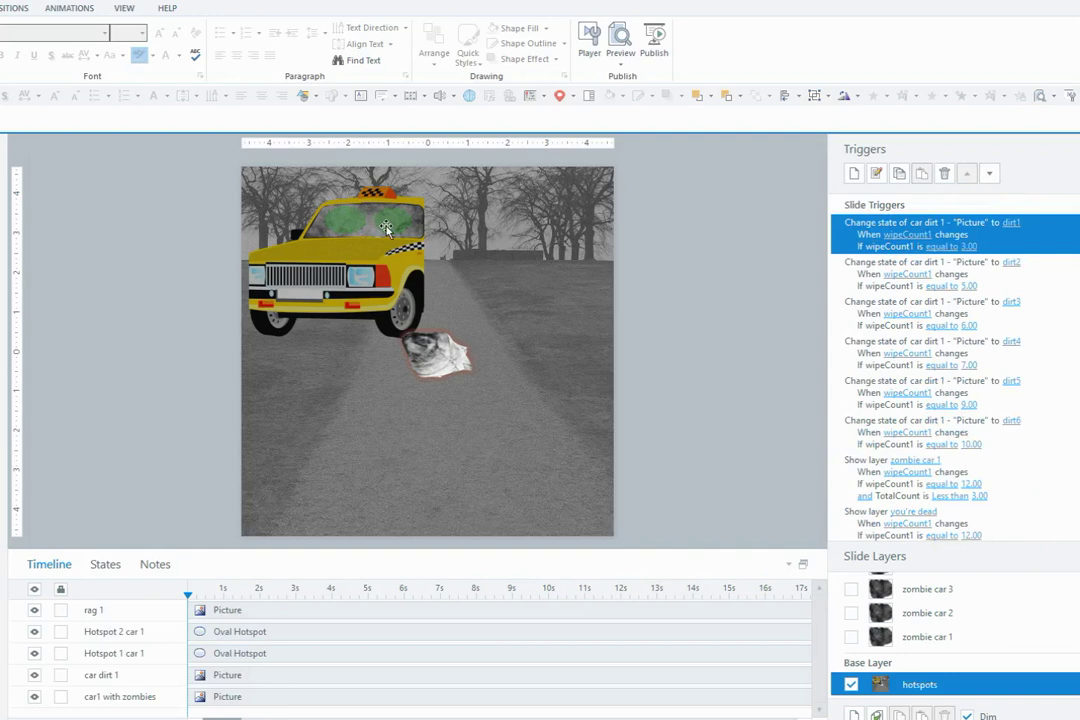
- Inspect the car dirt 1 picture and the Hotspot 1 car 1 oval over the taxi's windshield
{"action": "left_click", "coordinate": [421, 240]}
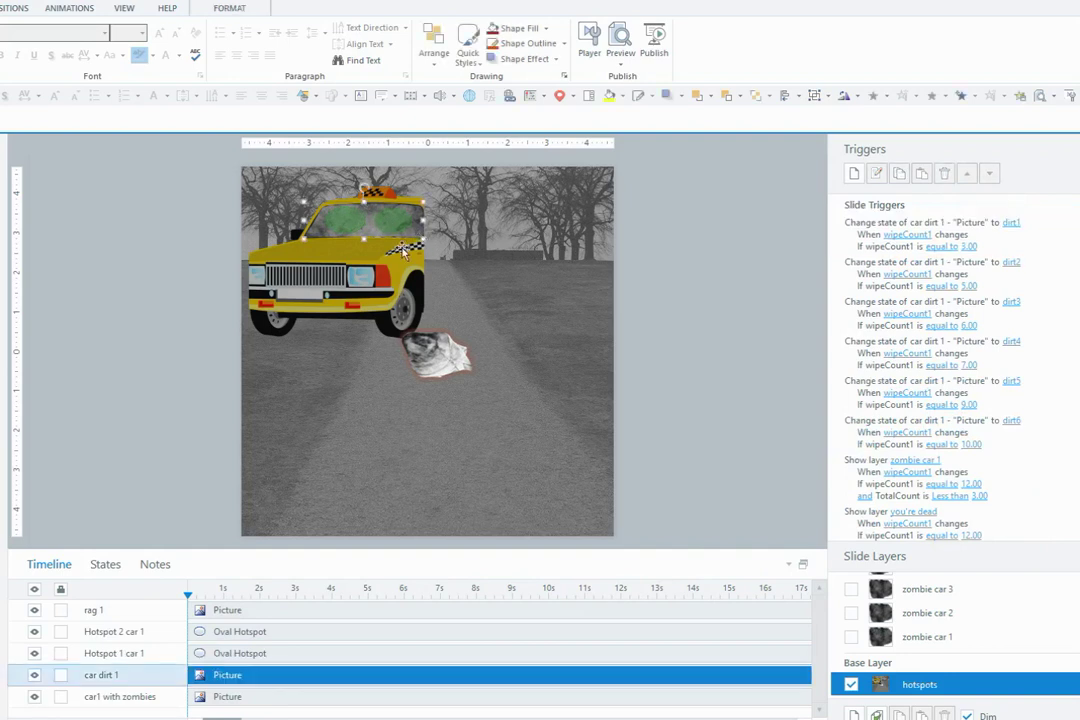
{"action": "left_click", "coordinate": [342, 212]}
{"action": "left_click", "coordinate": [345, 222]}
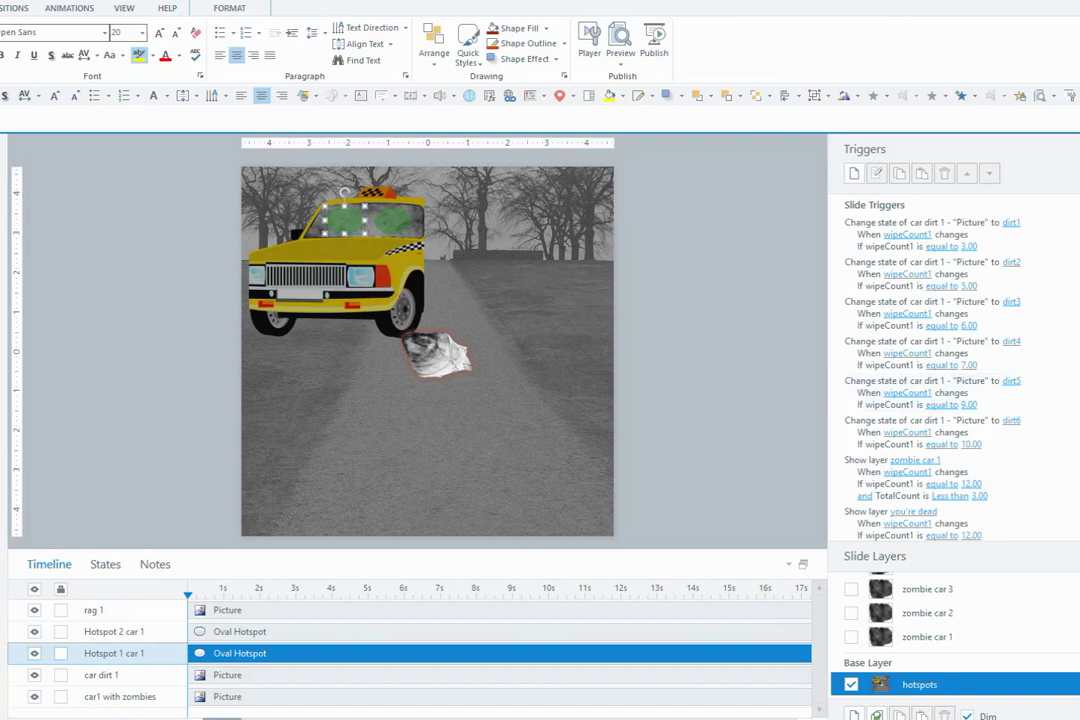
- Review the rag 1 trigger that adds 1 to wipeCount1 when dragged over either hotspot, close it, and select the rag picture
{"action": "scroll", "coordinate": [900, 340], "scroll_direction": "down", "scroll_amount": 2}
{"action": "scroll", "coordinate": [940, 350], "scroll_direction": "down", "scroll_amount": 1}
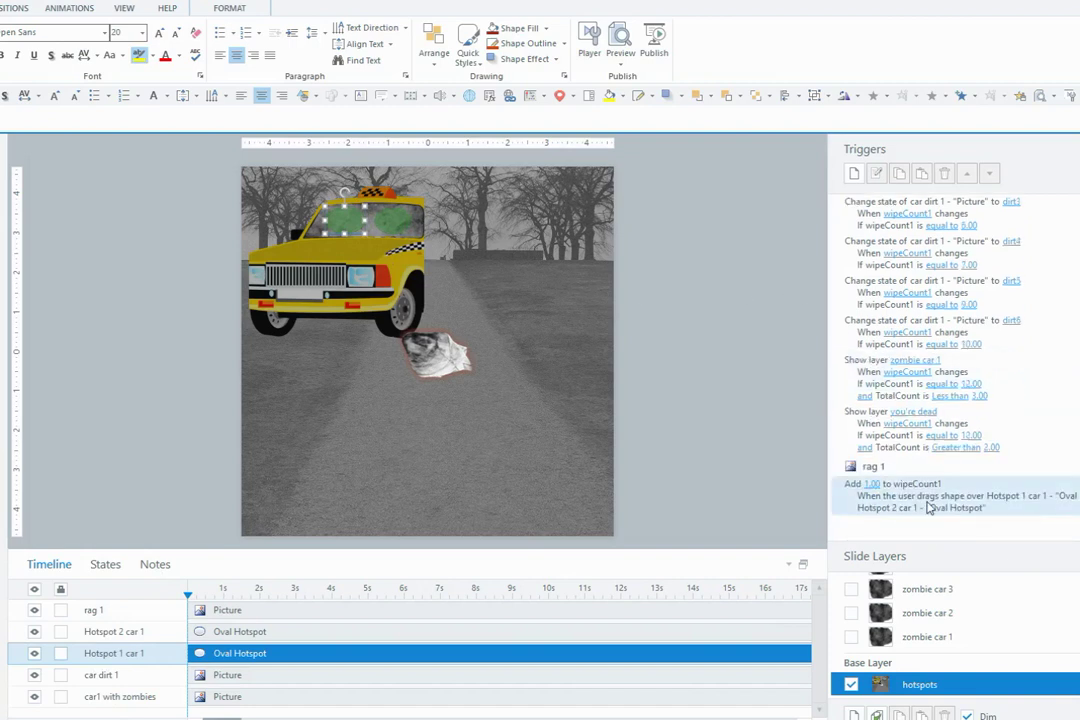
{"action": "double_click", "coordinate": [925, 507]}
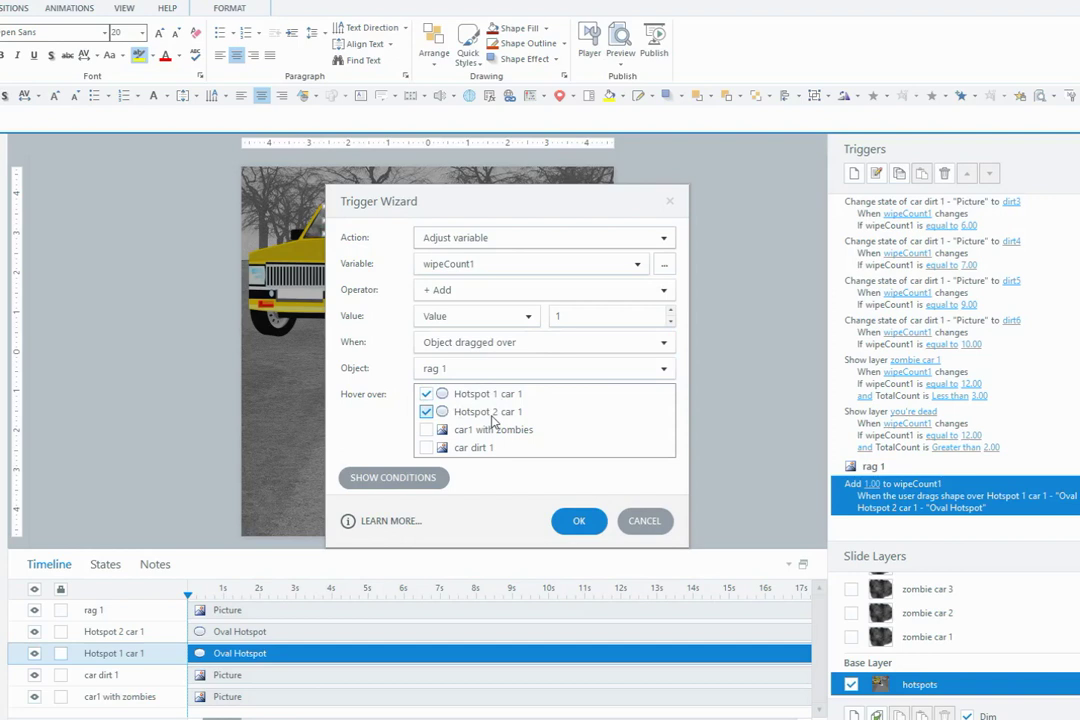
{"action": "left_click", "coordinate": [585, 524]}
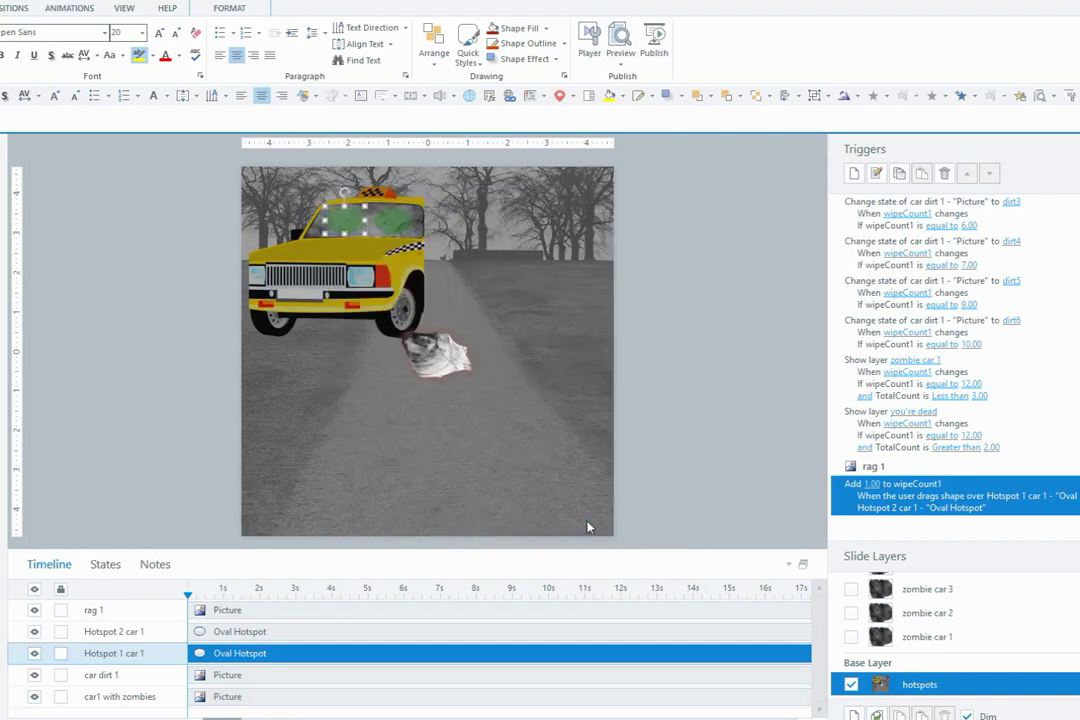
{"action": "left_click", "coordinate": [448, 362]}
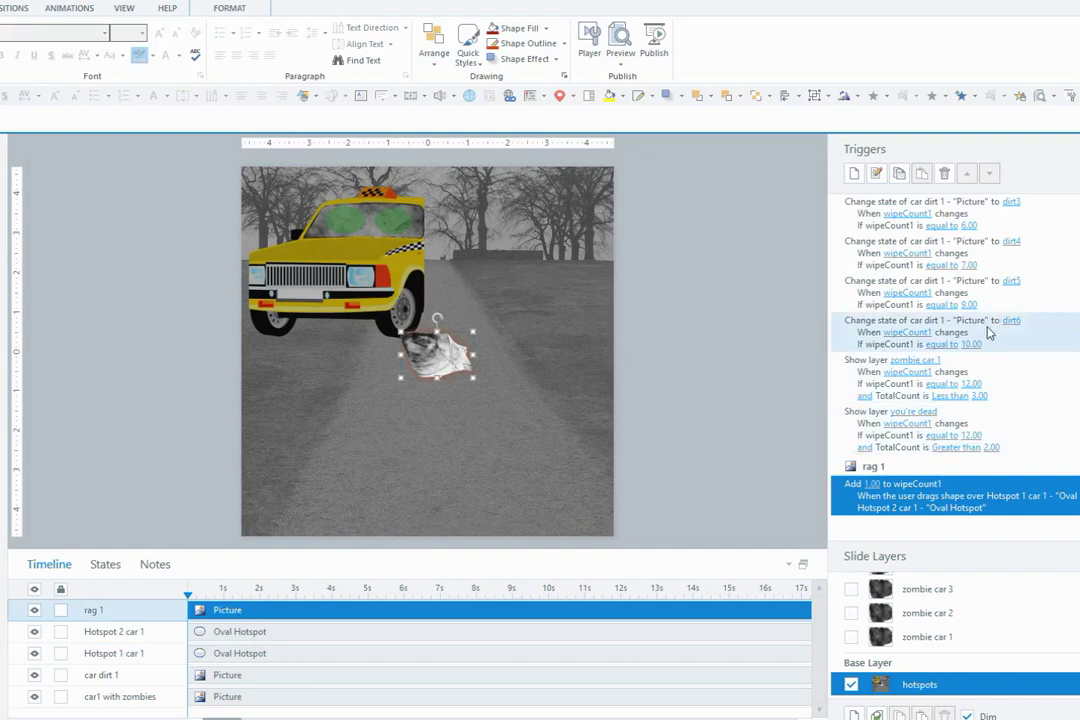
- Review the slide trigger that changes car dirt 1 to the dirt1 state, close it, and look over the remaining triggers
{"action": "scroll", "coordinate": [985, 333], "scroll_direction": "up", "scroll_amount": 3}
{"action": "left_click", "coordinate": [863, 235]}
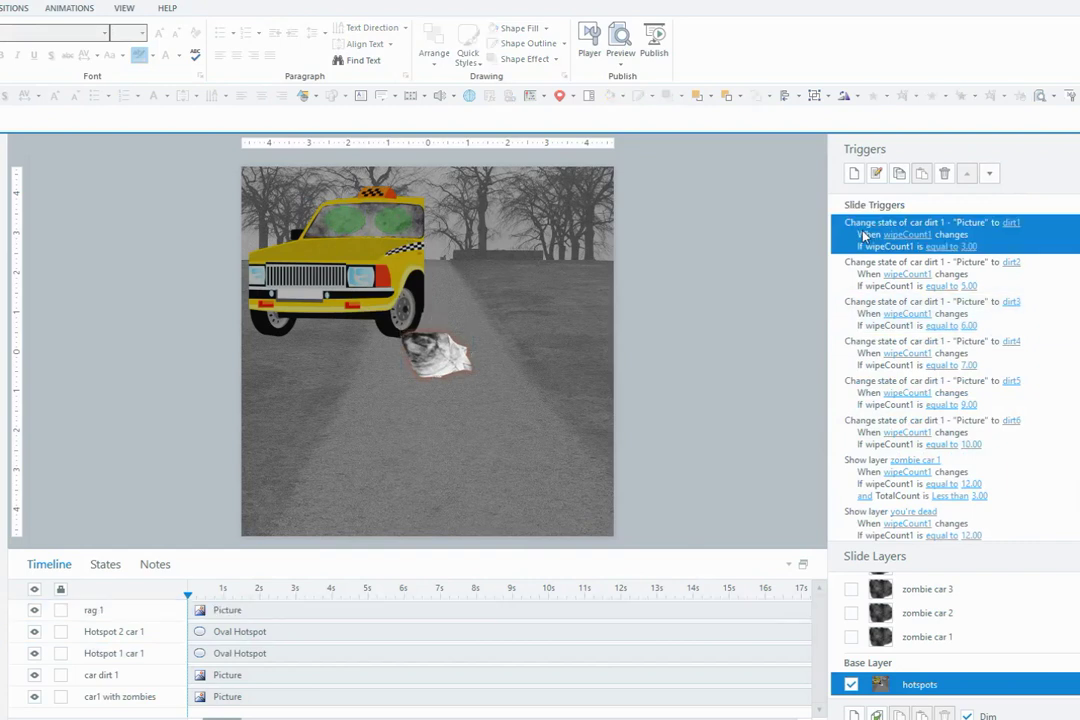
{"action": "double_click", "coordinate": [863, 235]}
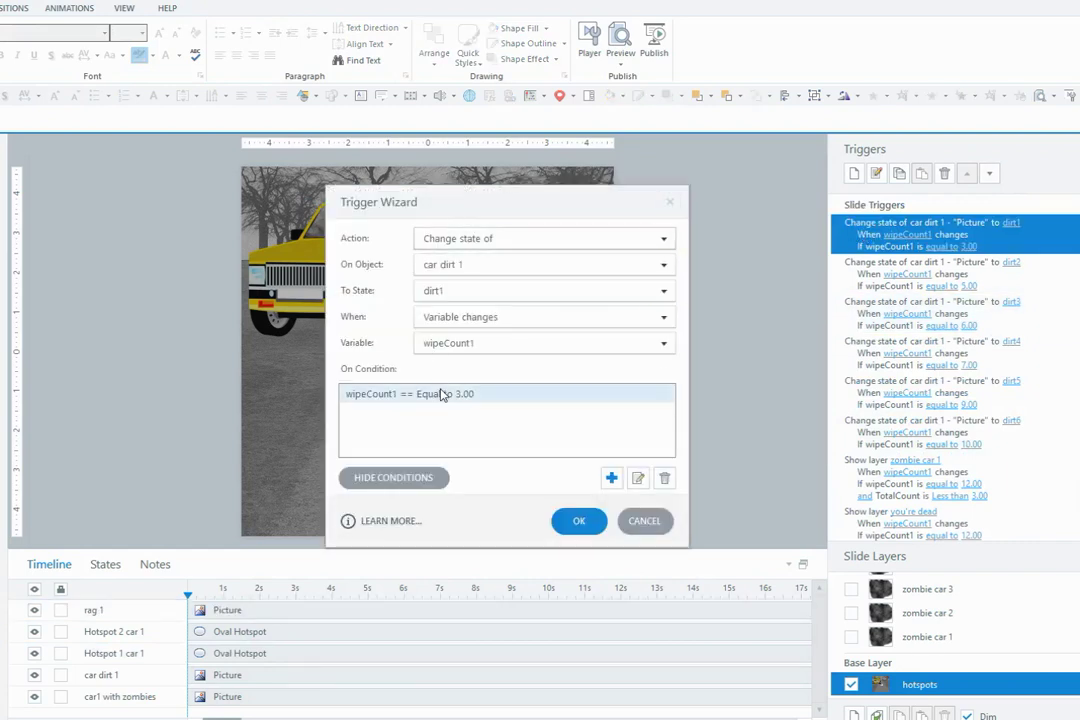
{"action": "left_click", "coordinate": [579, 521]}
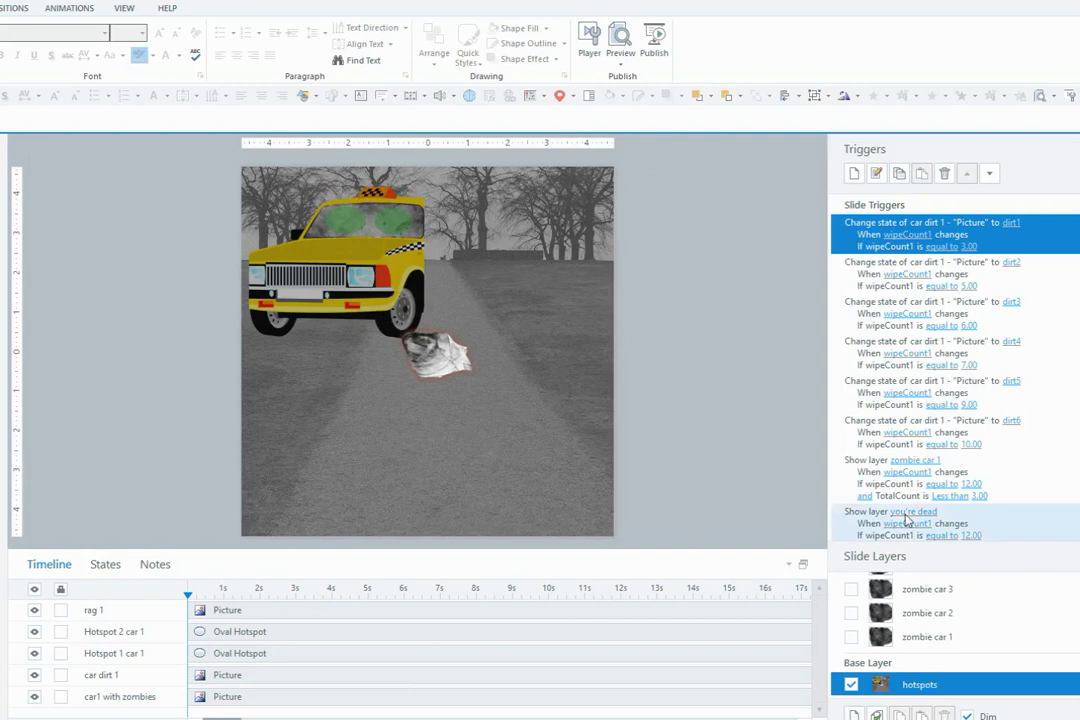
{"action": "scroll", "coordinate": [897, 507], "scroll_direction": "down", "scroll_amount": 2}
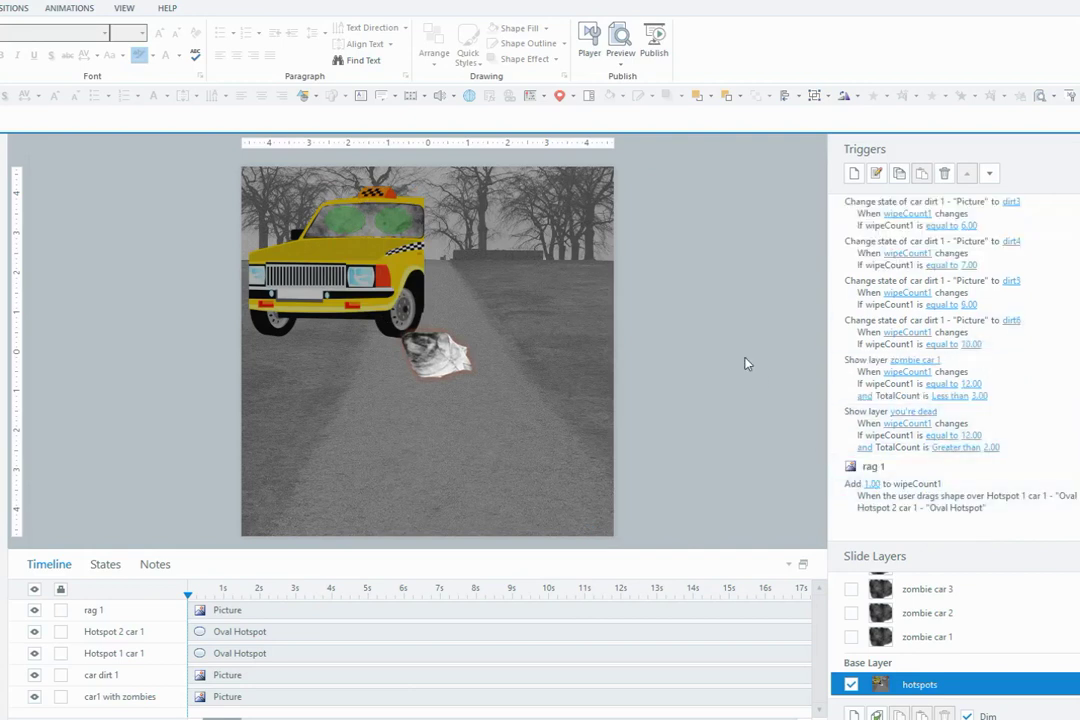
- Preview the hotspots slide and wipe the rag over the taxi's windshield to test the interaction
{"action": "left_click", "coordinate": [620, 65]}
{"action": "left_click", "coordinate": [640, 77]}
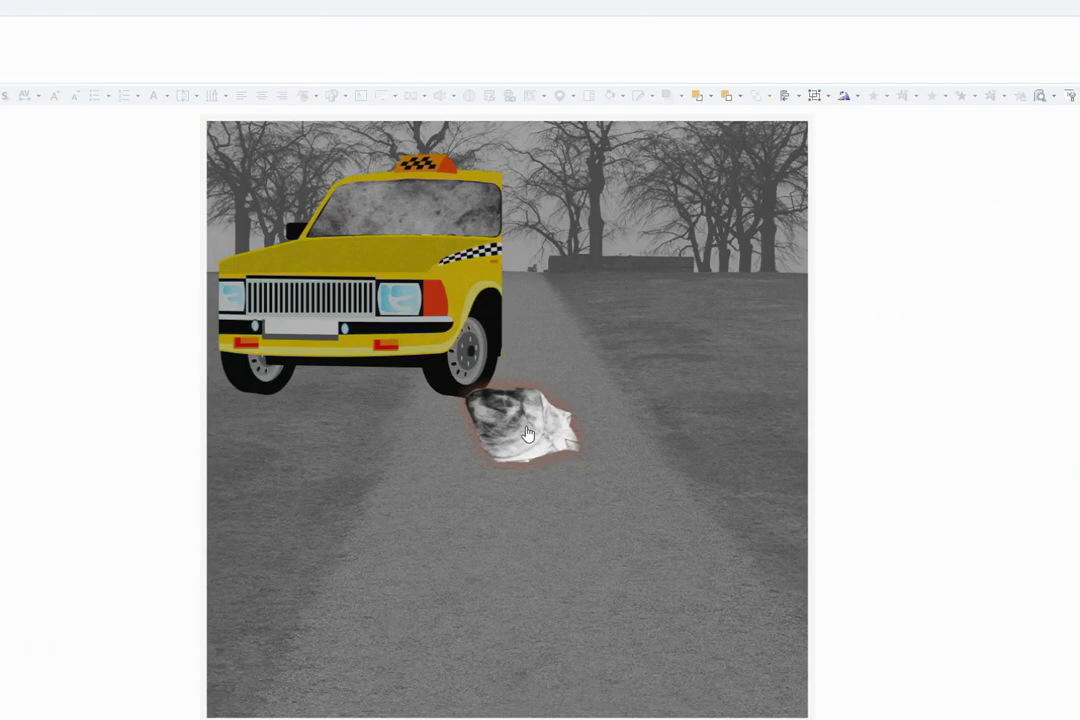
{"action": "mouse_move", "coordinate": [528, 432]}
{"action": "left_mouse_down"}
{"action": "mouse_move", "coordinate": [485, 224]}
{"action": "mouse_move", "coordinate": [375, 220]}
{"action": "mouse_move", "coordinate": [358, 230]}
{"action": "mouse_move", "coordinate": [450, 218]}
{"action": "mouse_move", "coordinate": [310, 220]}
{"action": "mouse_move", "coordinate": [505, 222]}
{"action": "mouse_move", "coordinate": [345, 222]}
{"action": "mouse_move", "coordinate": [495, 230]}
{"action": "mouse_move", "coordinate": [370, 220]}
{"action": "mouse_move", "coordinate": [425, 225]}
{"action": "mouse_move", "coordinate": [352, 234]}
{"action": "left_mouse_up"}
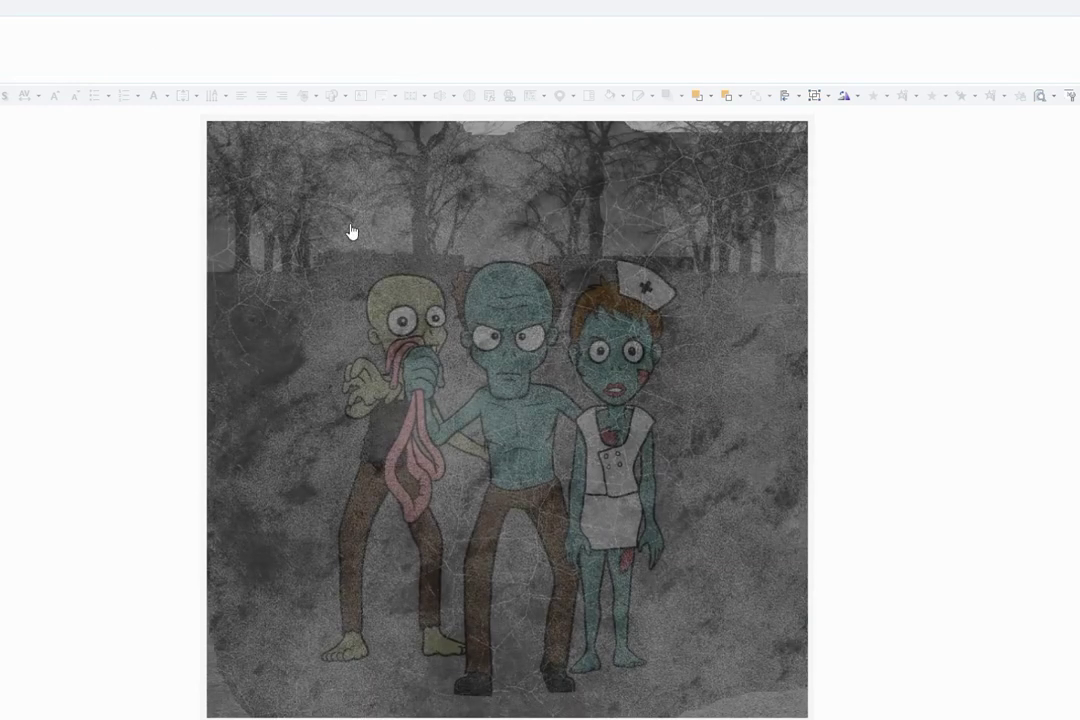